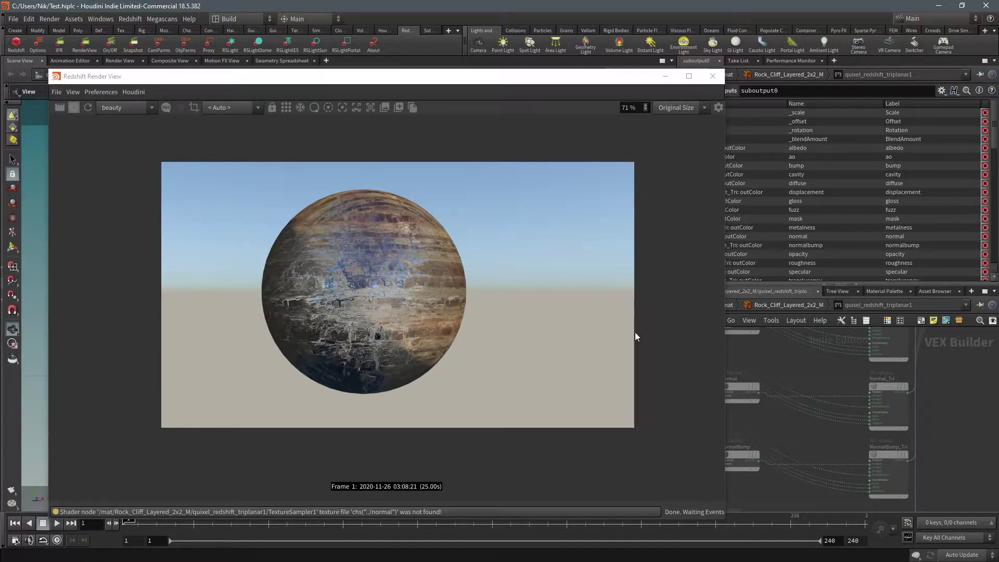
- Move the Render View window left to clear space around the node network
scroll(391, 327, "up", 1)
scroll(391, 267, "down", 1)
scroll(408, 294, "up", 2)
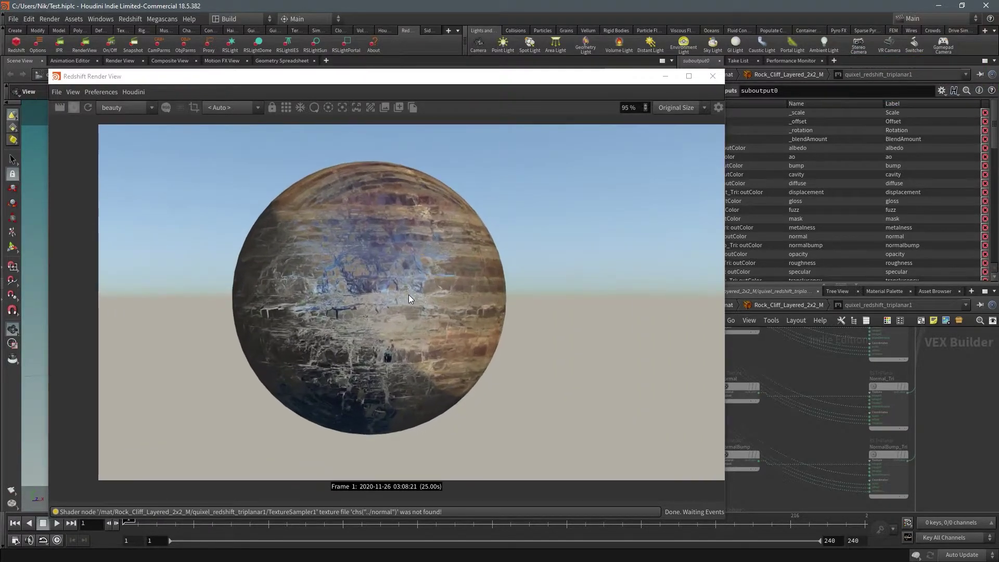
scroll(389, 311, "down", 1)
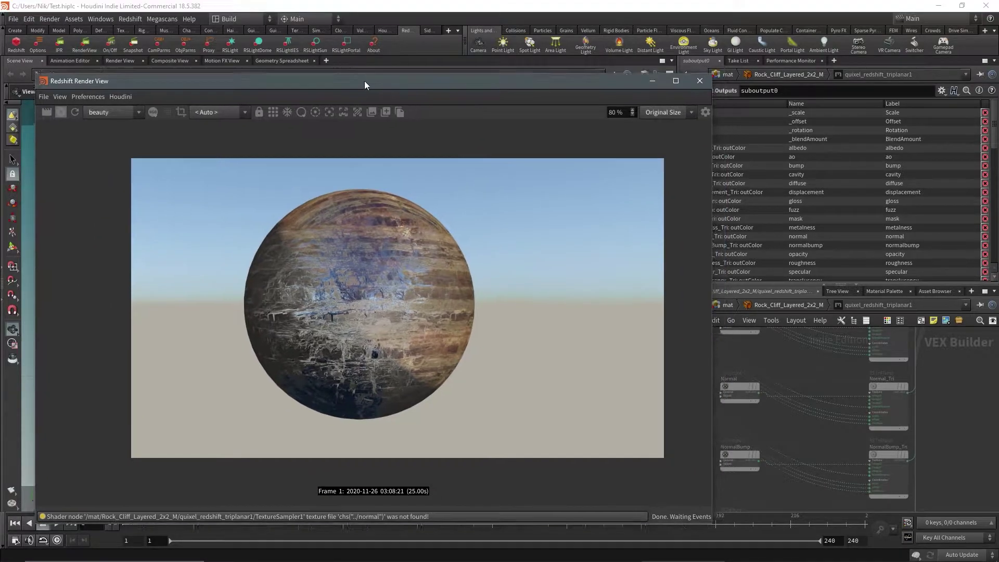
left_click_drag(364, 80, 338, 113)
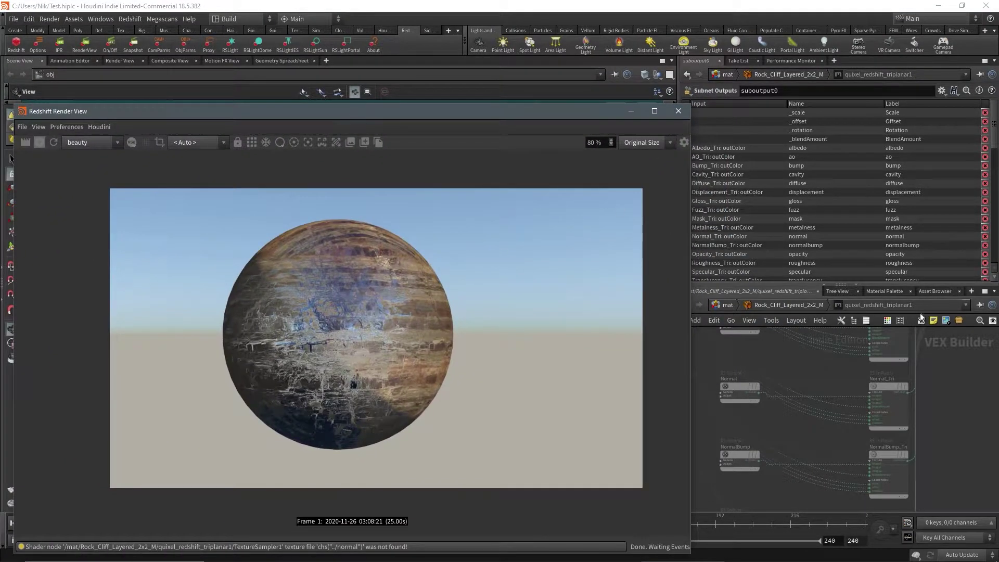
scroll(403, 333, "down", 1)
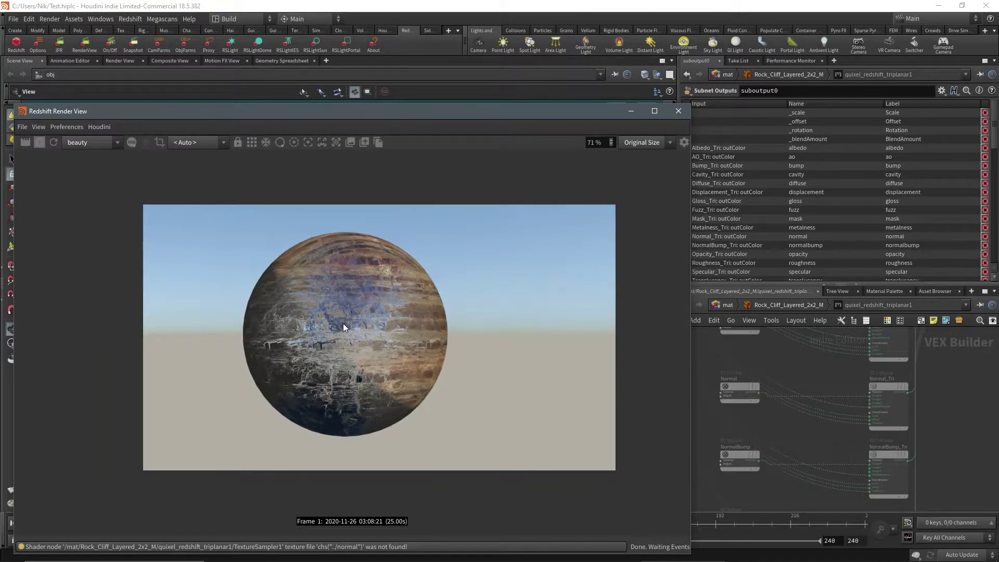
scroll(323, 307, "up", 2)
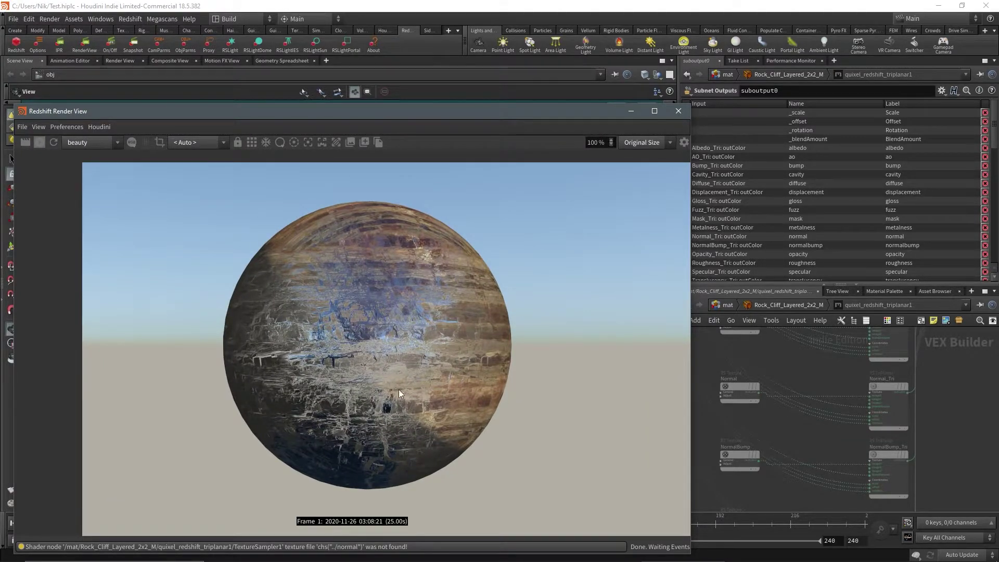
left_click_drag(398, 113, 376, 90)
scroll(313, 324, "down", 2)
scroll(314, 324, "up", 1)
scroll(780, 373, "up", 3)
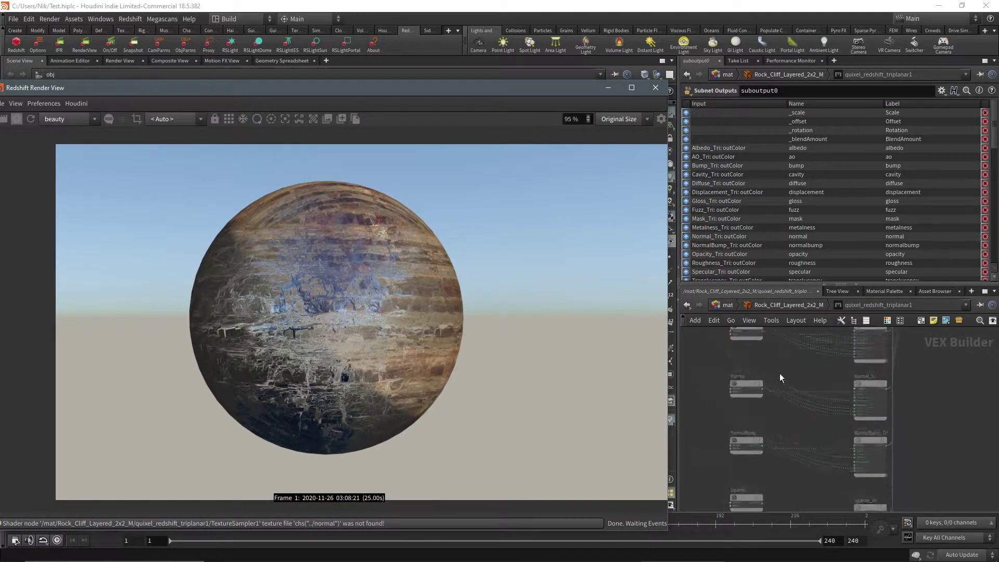
scroll(767, 381, "down", 2)
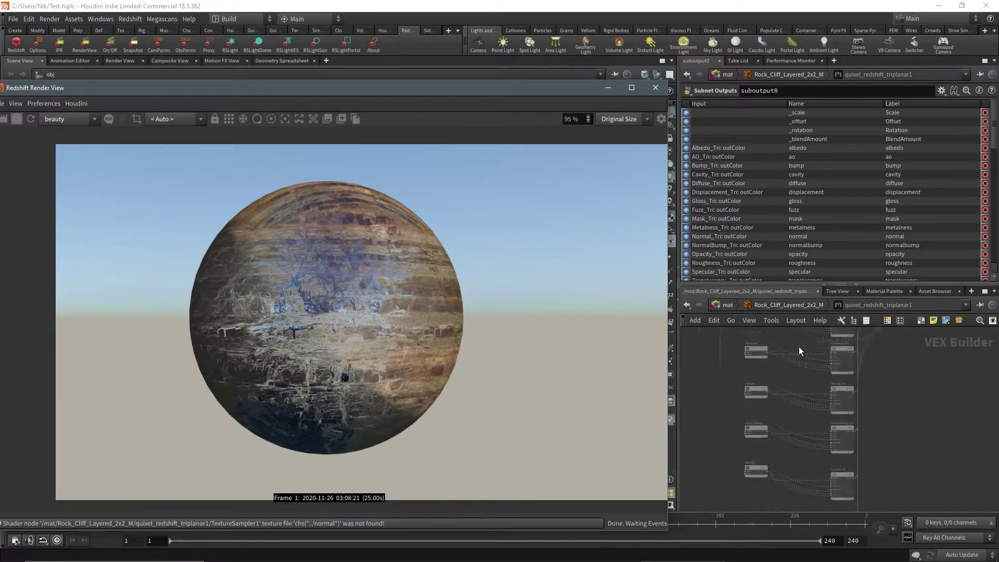
- Allow Editing of Contents on quixel_redshift_triplanar1 and go inside it
left_click(801, 307)
right_click(781, 368)
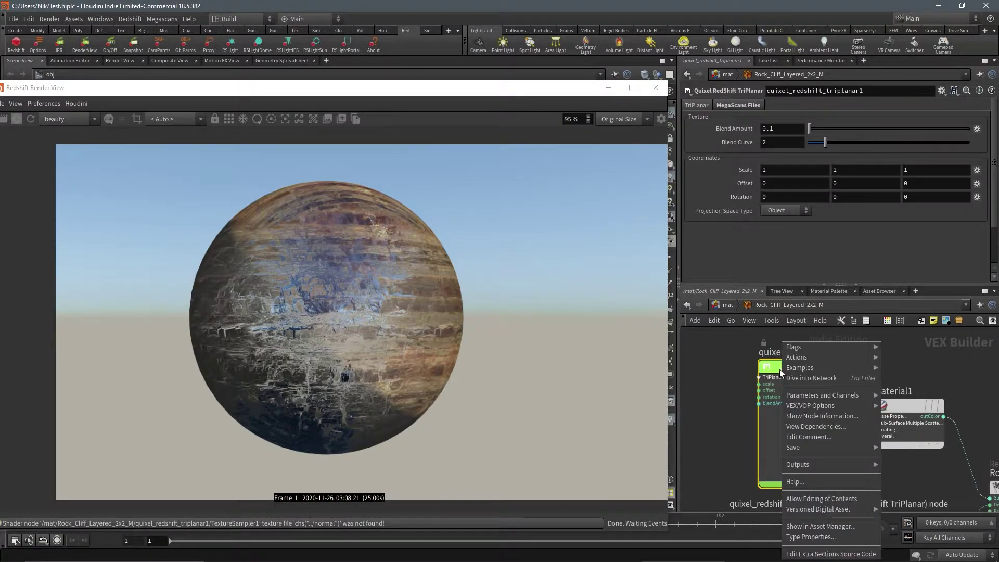
left_click(814, 499)
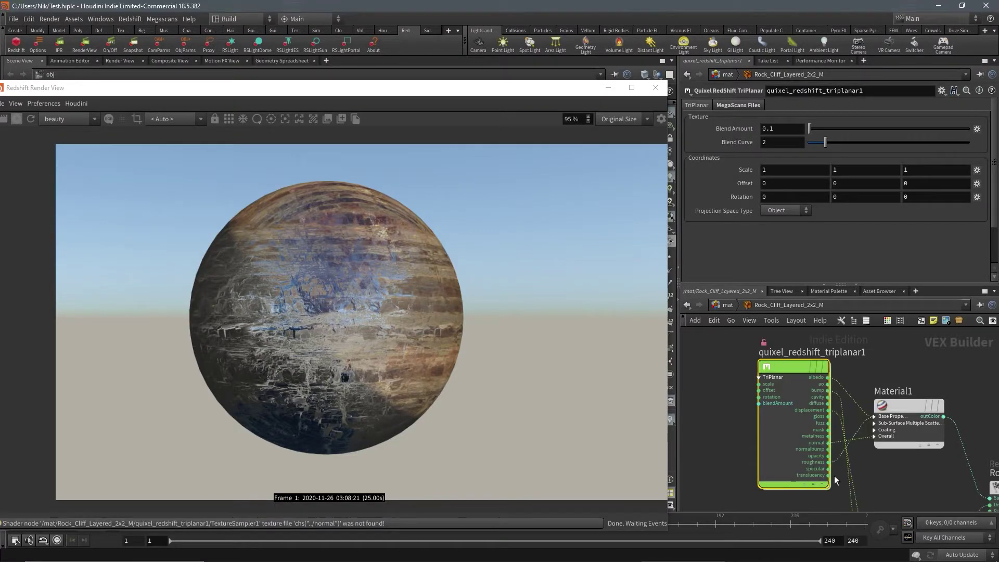
double_click(782, 364)
- Add an RS Normal Map node, NormalMap1, and wire it into Normal_Tri's imageX input
scroll(763, 437, "up", 2)
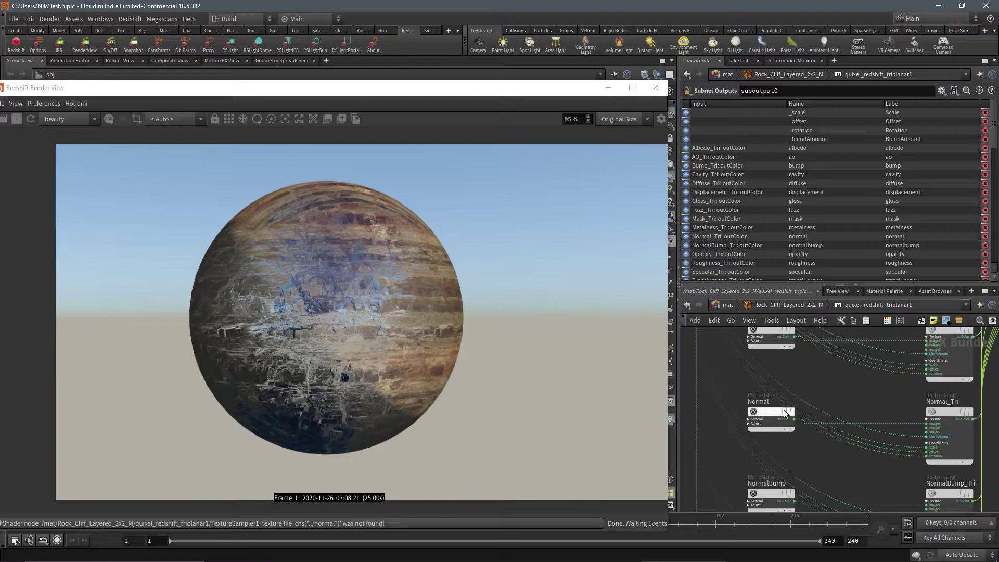
scroll(773, 410, "up", 1)
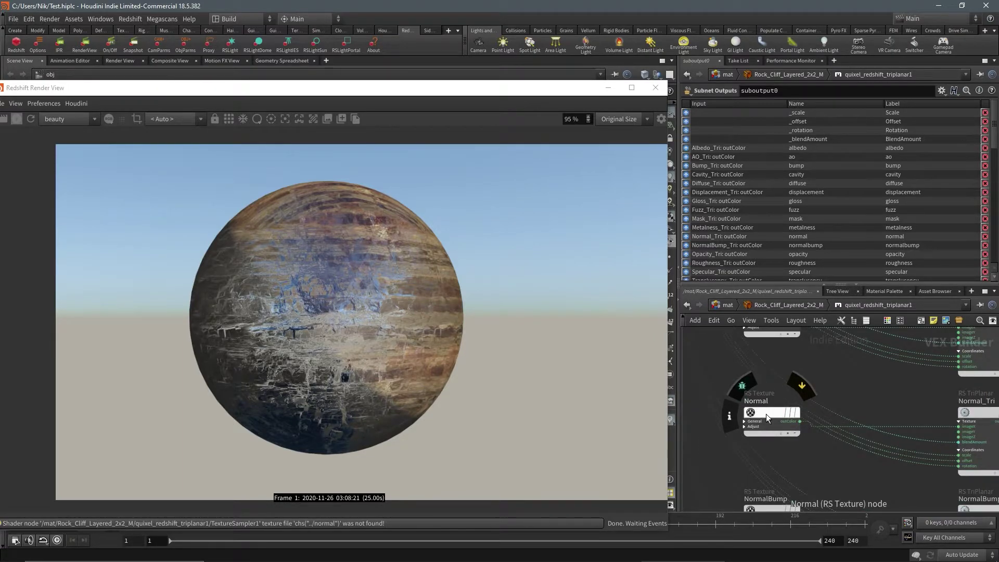
scroll(778, 423, "down", 1)
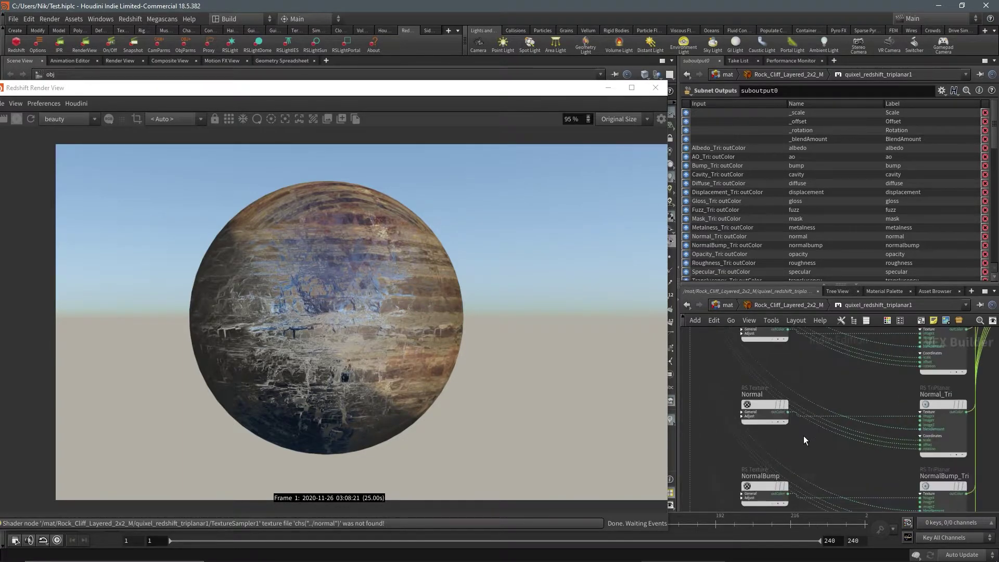
key("Tab")
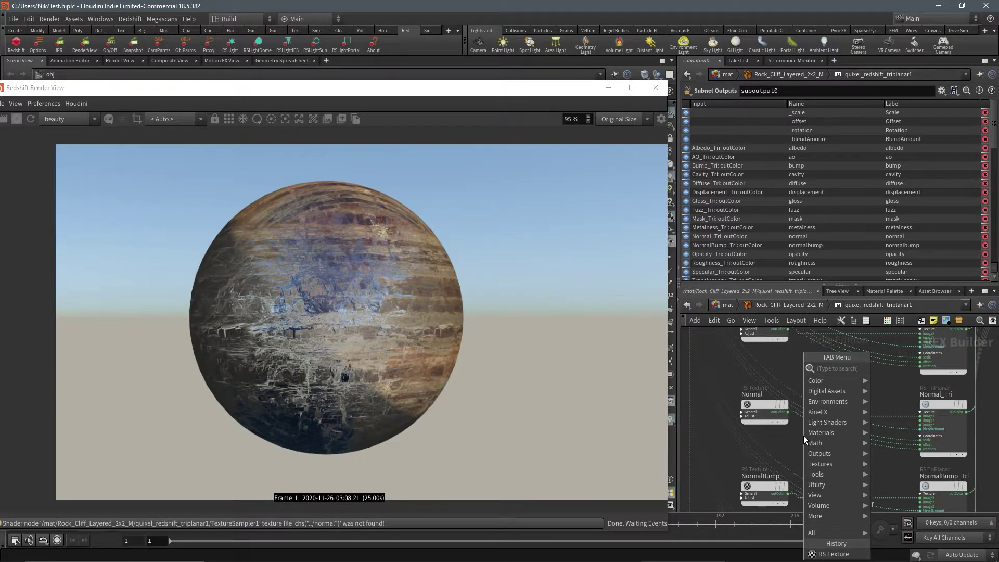
type("rs nor")
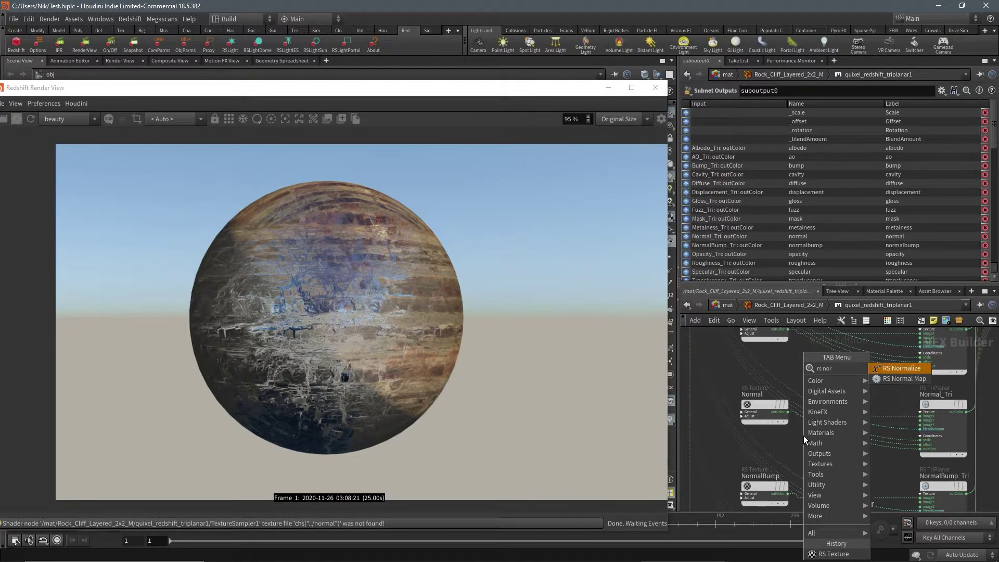
key("Down")
key("Return")
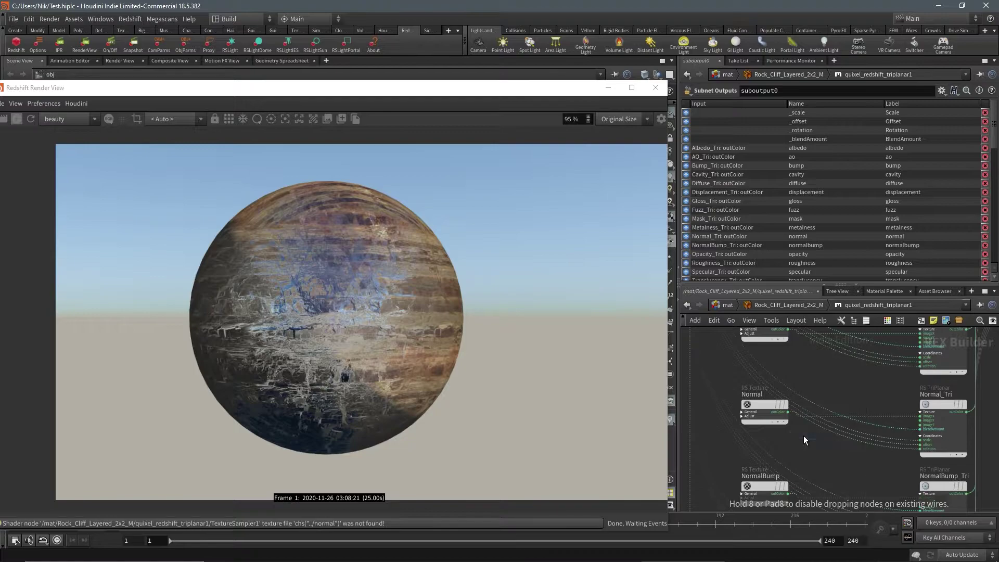
left_click(803, 435)
scroll(845, 449, "up", 2)
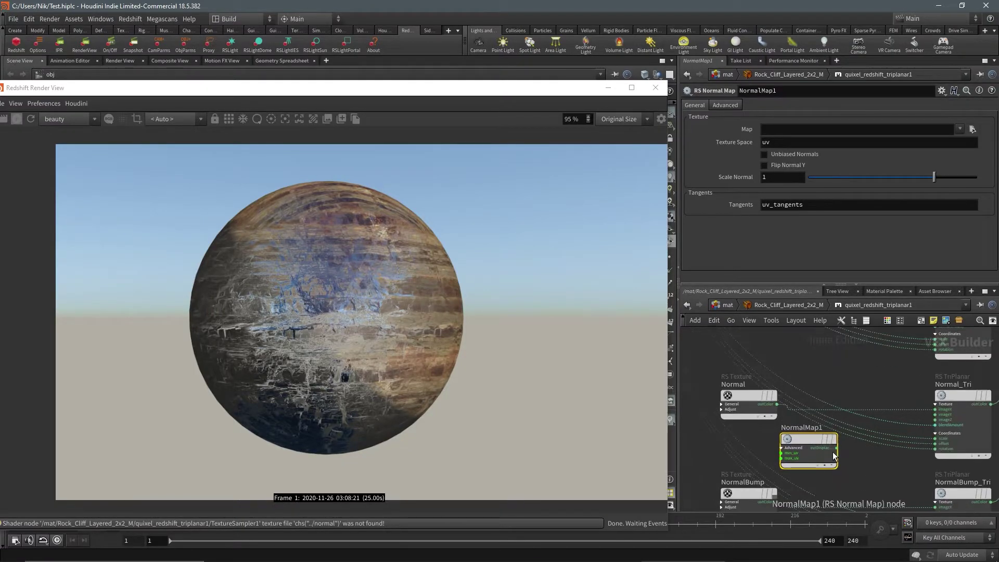
left_click_drag(840, 452, 935, 411)
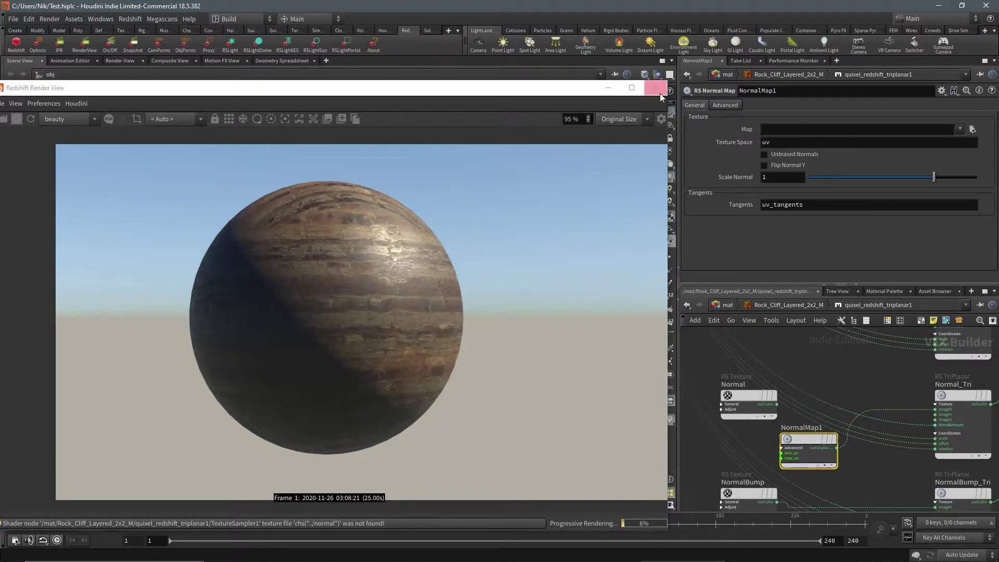
- Close the Render View, check the Normal texture node's settings, and start editing NormalMap1's Map field
left_click(656, 88)
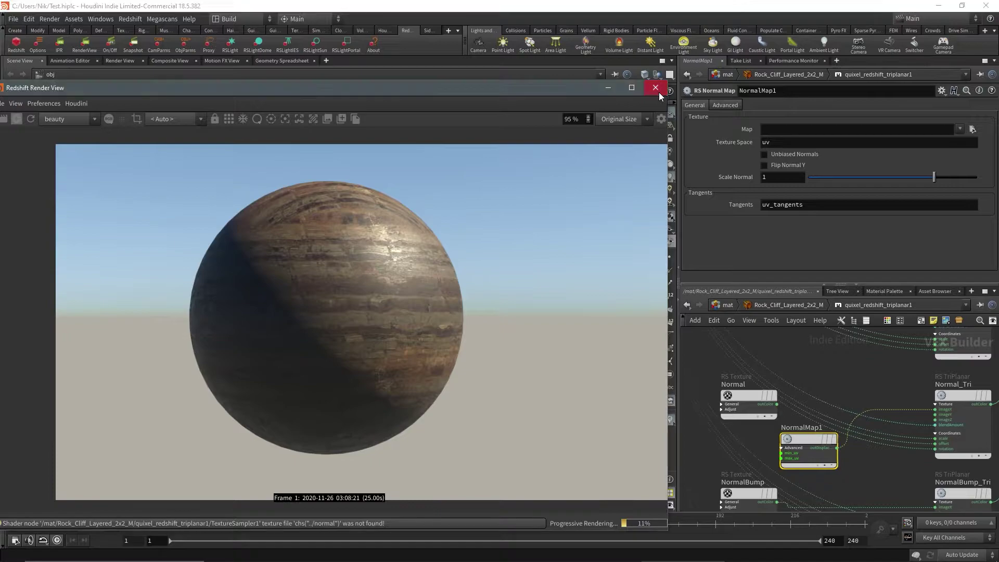
left_click(737, 398)
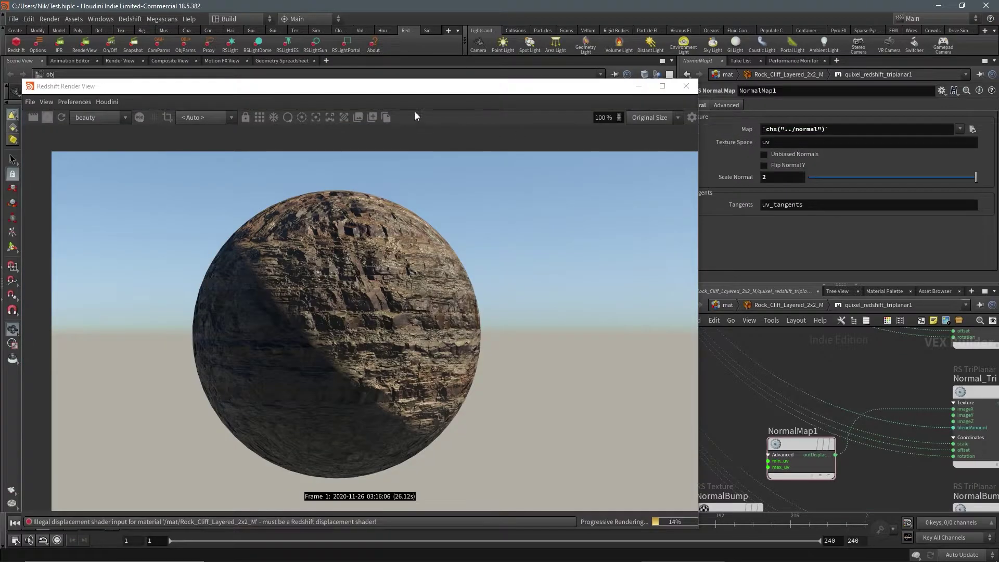
left_click(410, 88)
left_click_drag(410, 87, 384, 74)
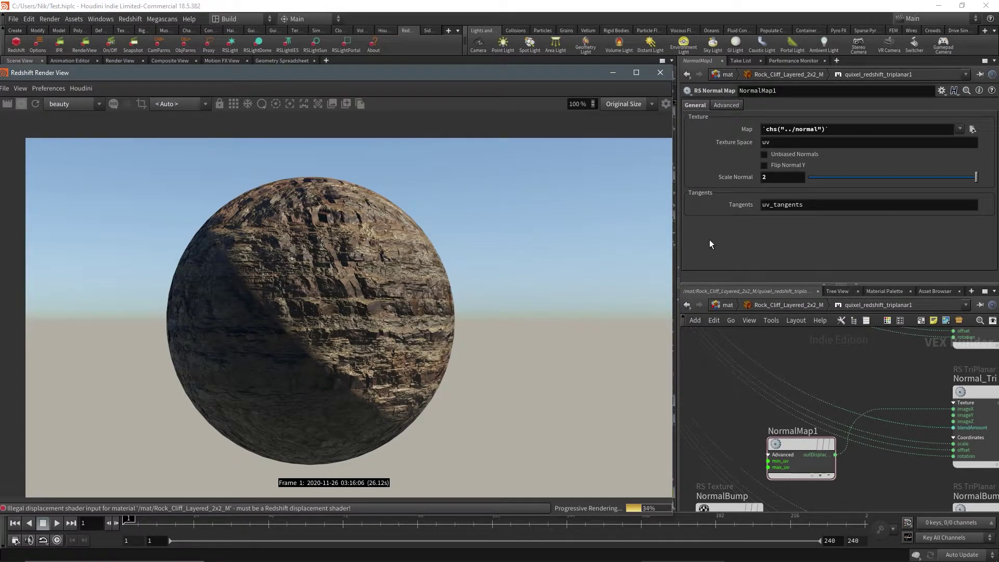
left_click(847, 132)
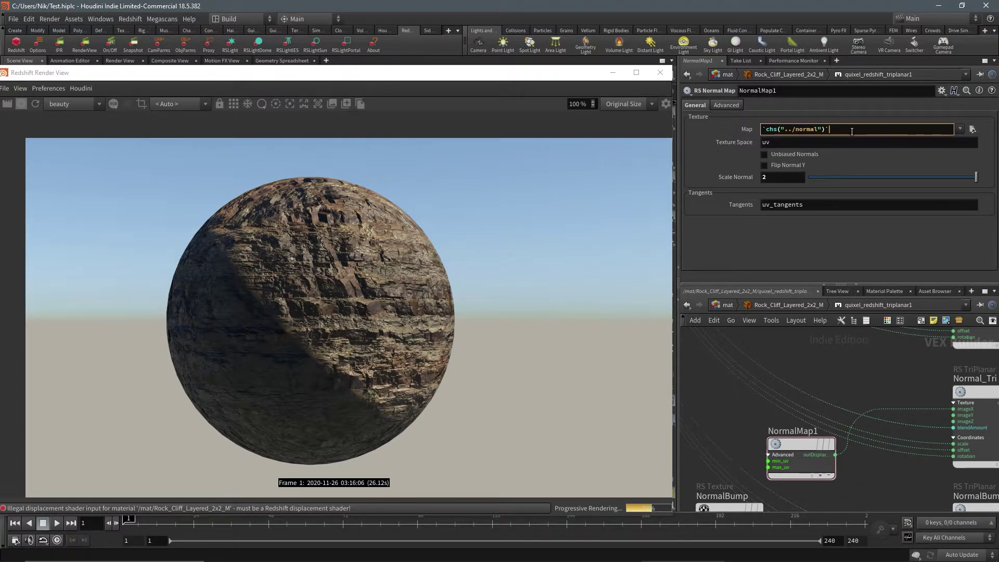
- Paste the Normal texture's chs("../normal") filename expression into NormalMap1's Map parameter
left_click_drag(851, 131, 763, 130)
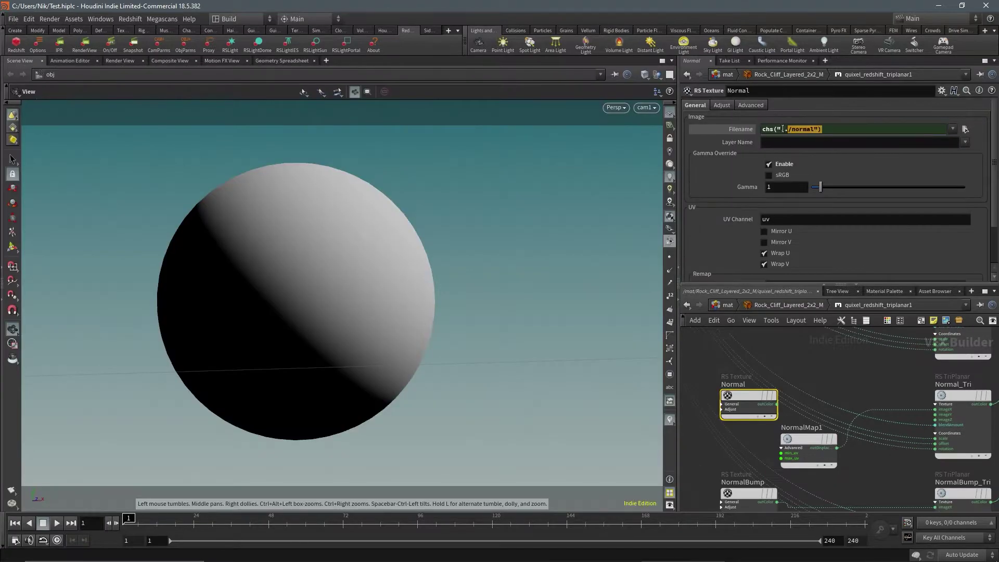
left_click_drag(783, 129, 758, 130)
key("ctrl+c")
left_click(806, 440)
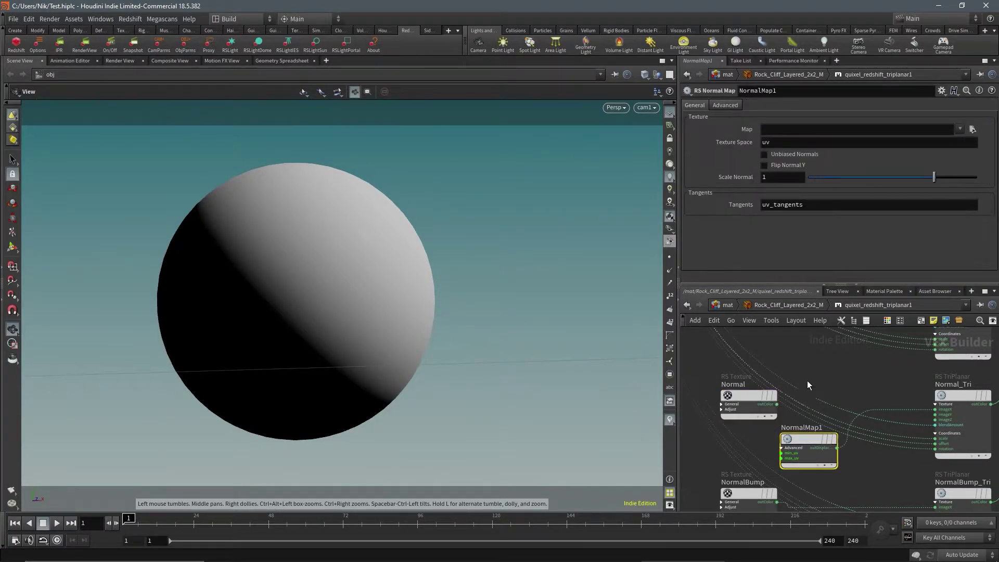
left_click(775, 130)
key("ctrl+v")
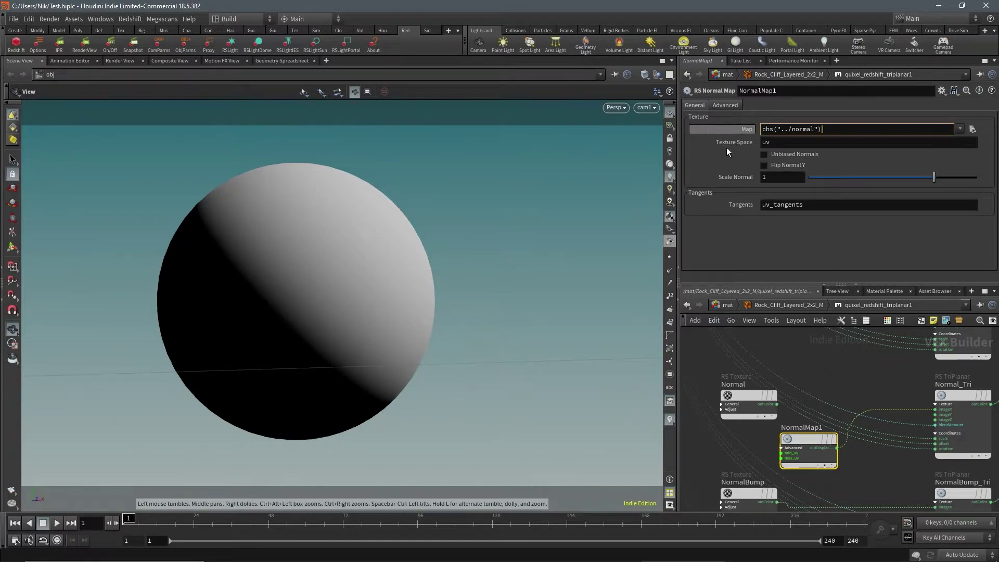
left_click(826, 370)
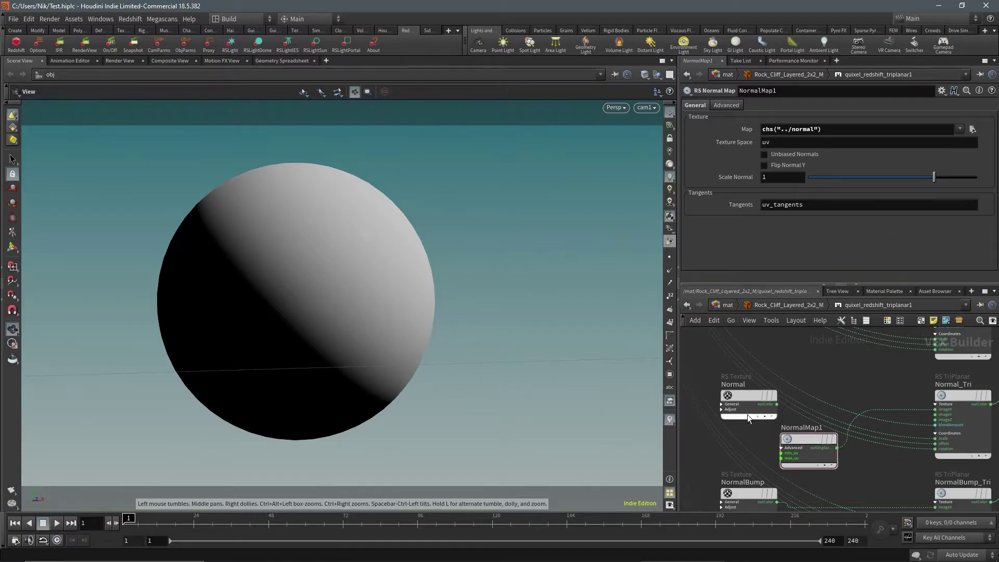
- Delete the Normal texture node and return to the Rock_Cliff_Layered_2x2_M network
left_click(741, 400)
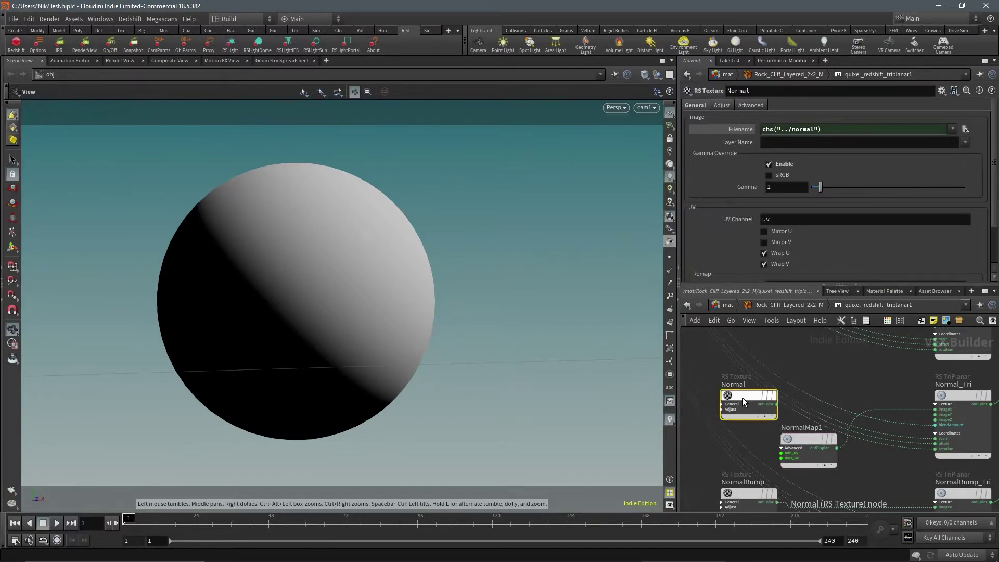
key("Delete")
left_click(813, 442)
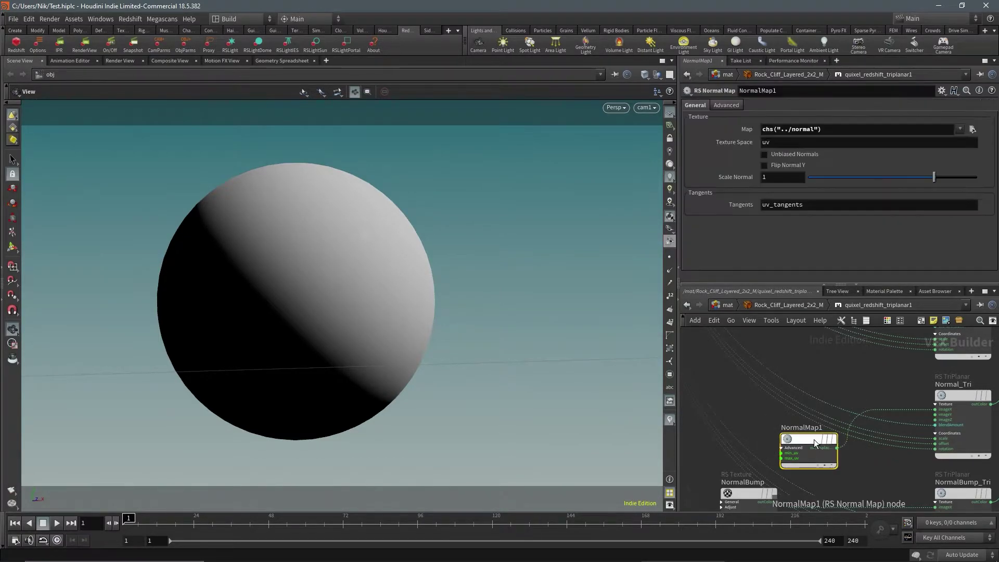
left_click(810, 346)
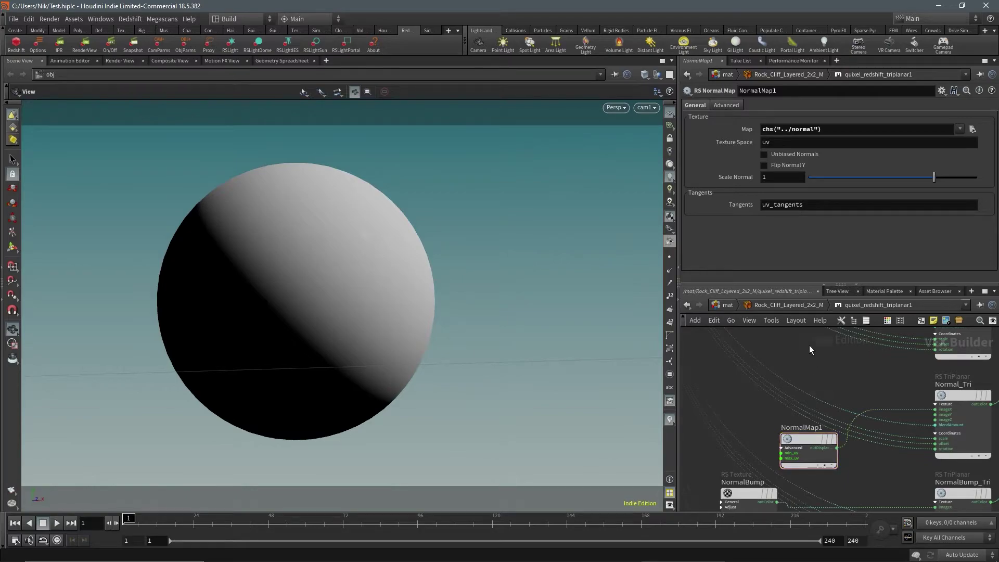
left_click(782, 305)
- Start a new version of the triplanar asset, review the dialog, then cancel it
scroll(787, 373, "down", 5)
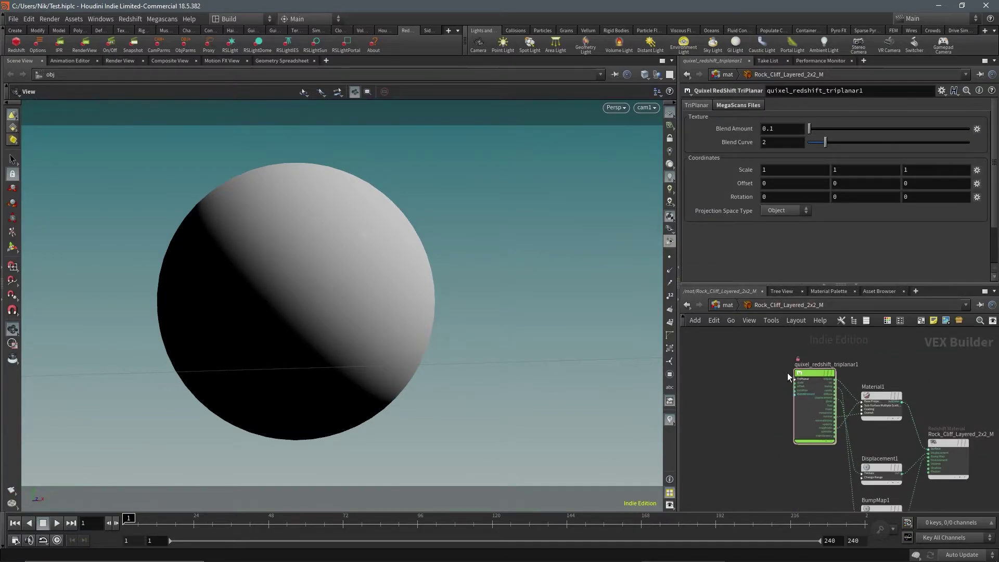
scroll(804, 361, "up", 3)
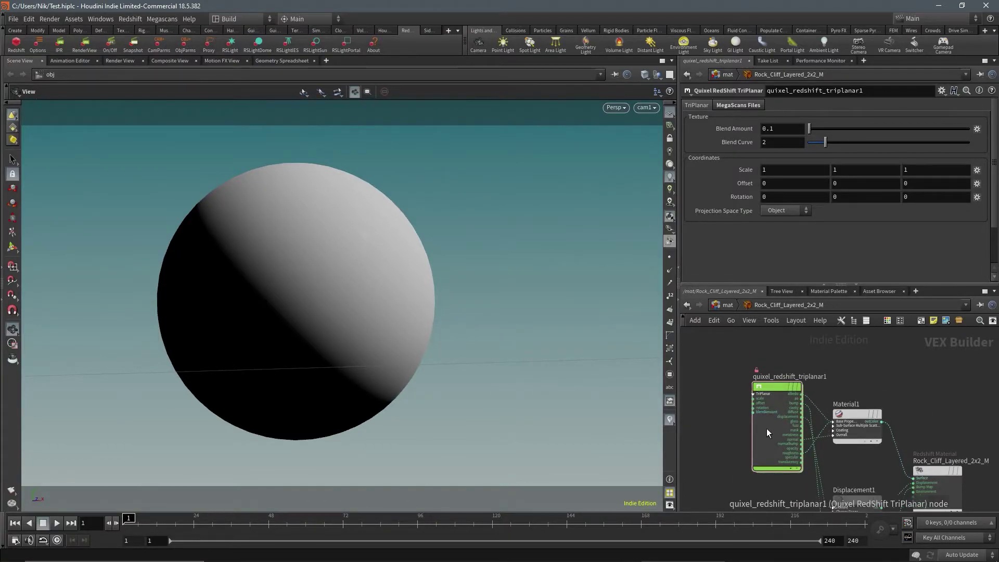
right_click(771, 379)
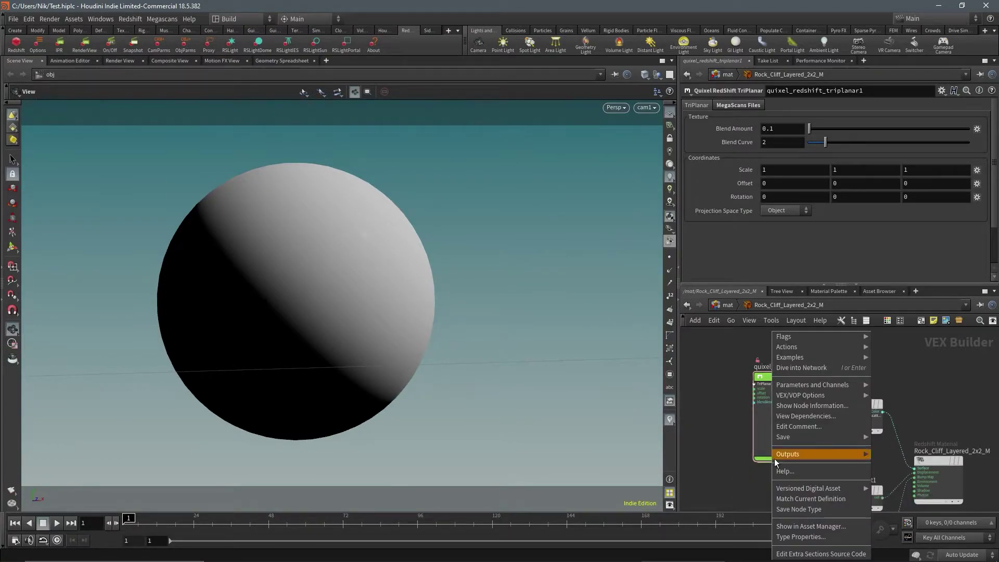
mouse_move(824, 489)
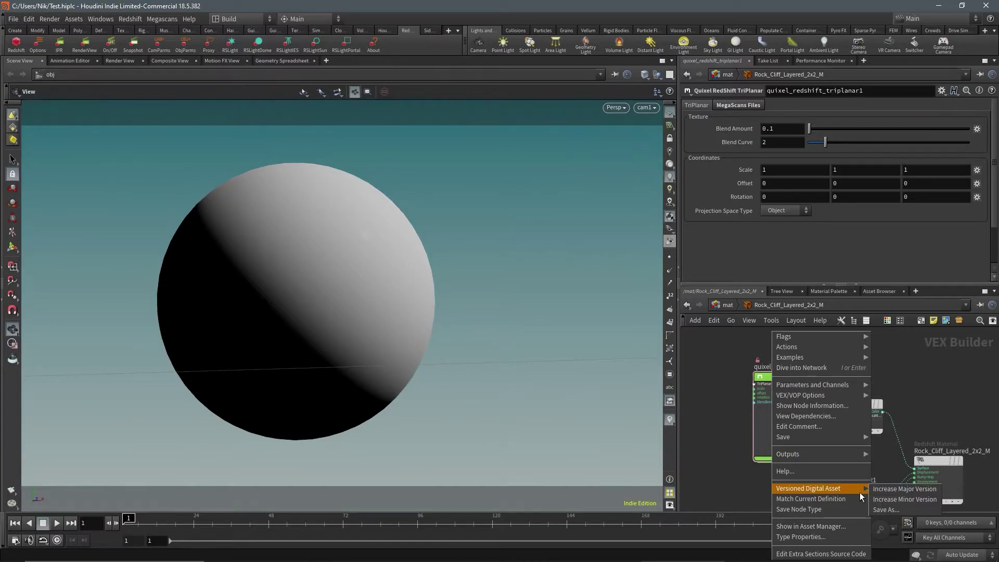
left_click(913, 511)
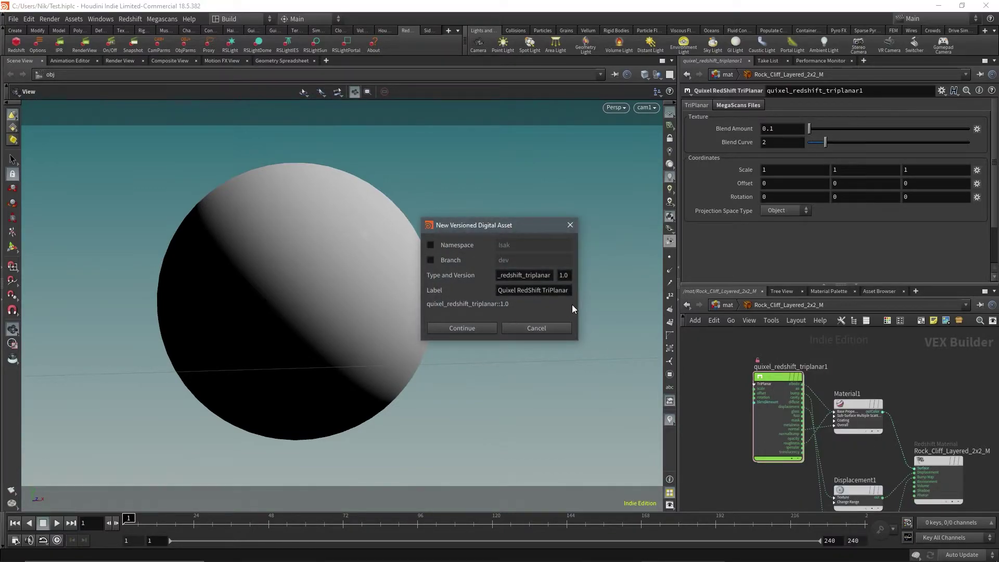
left_click_drag(580, 307, 627, 307)
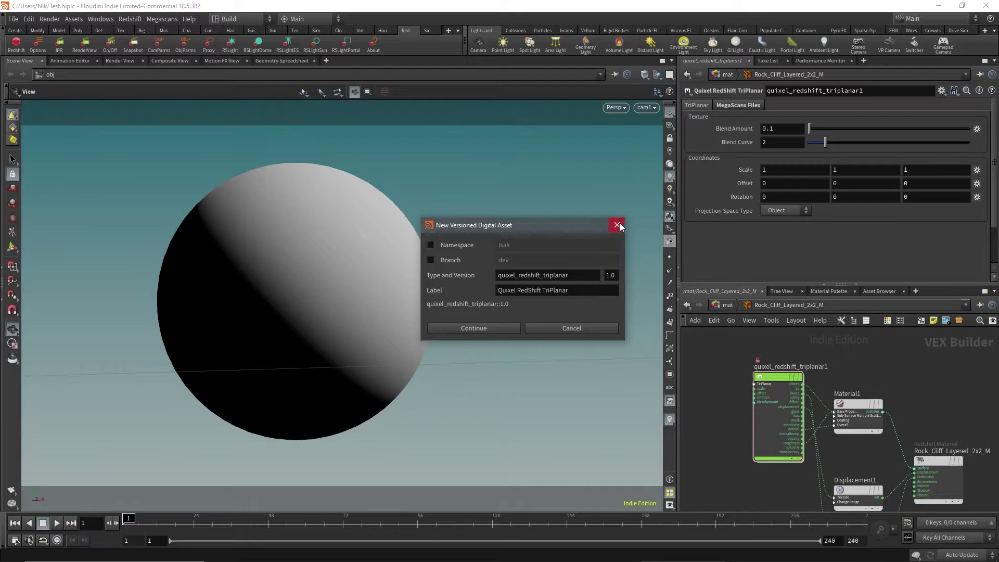
left_click_drag(554, 223, 501, 240)
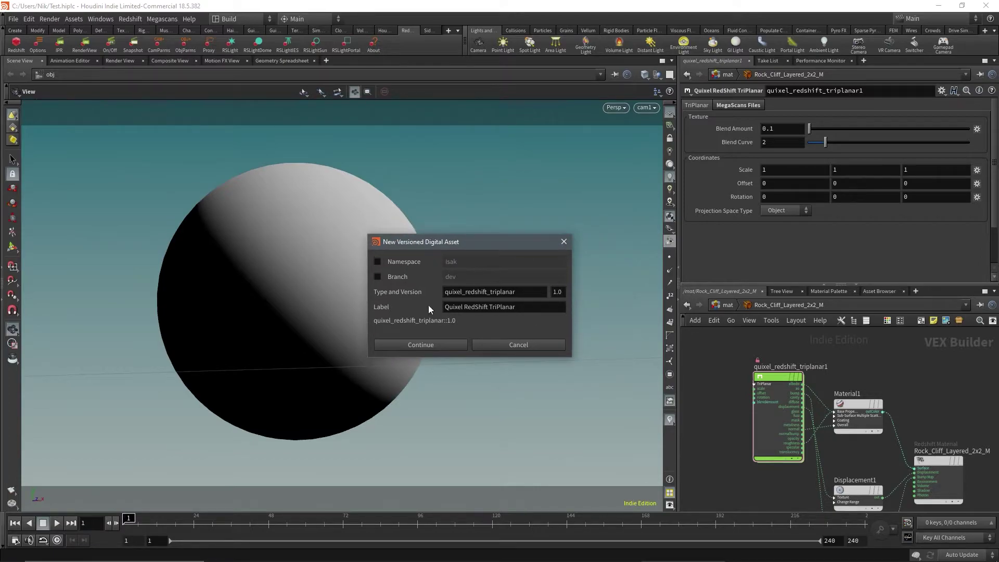
left_click(564, 241)
- Increase the triplanar asset's minor version and create quixel_redshift_triplanar::1.3 in the plugin's otls folder
right_click(793, 389)
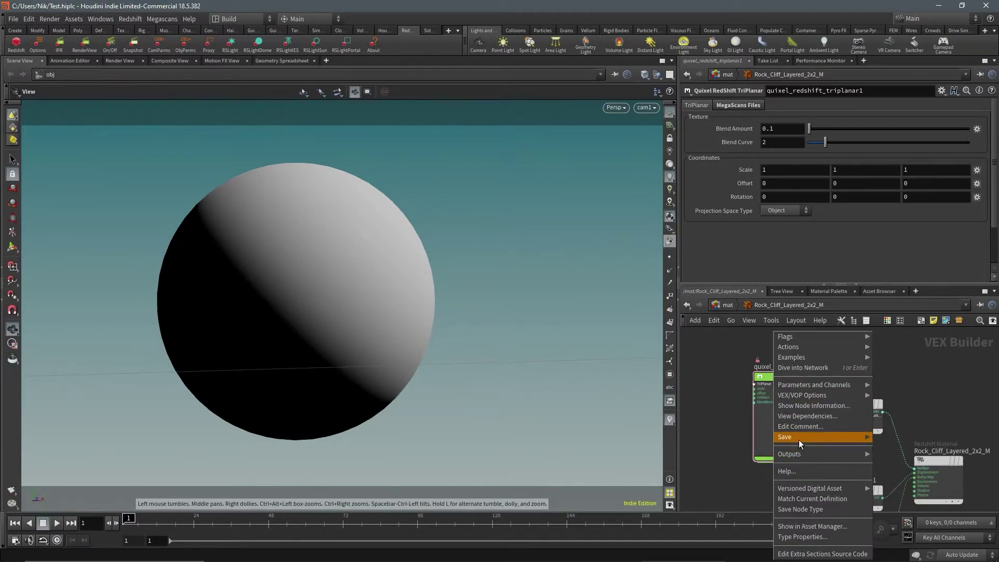
mouse_move(806, 489)
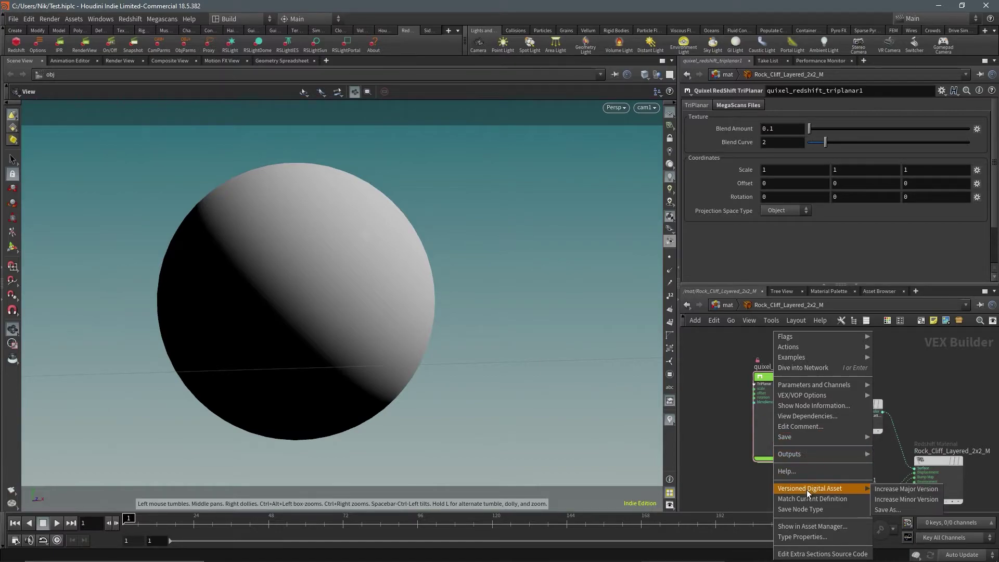
left_click(918, 498)
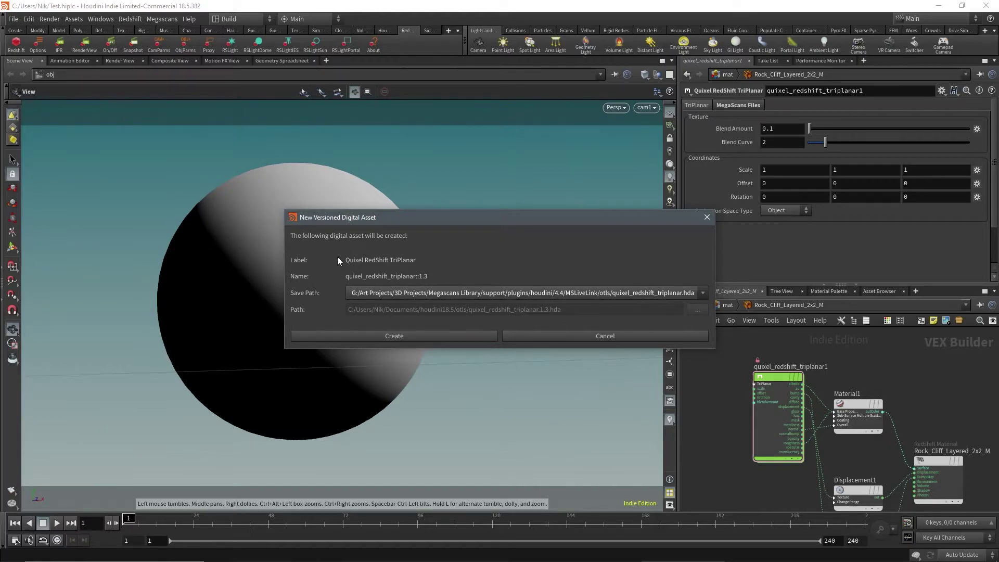
left_click_drag(398, 218, 310, 214)
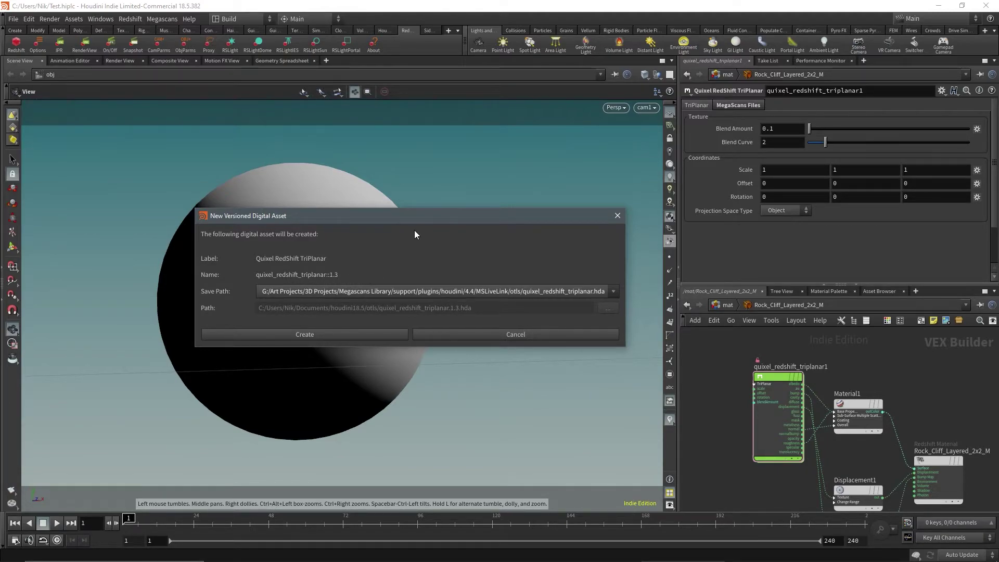
left_click(310, 332)
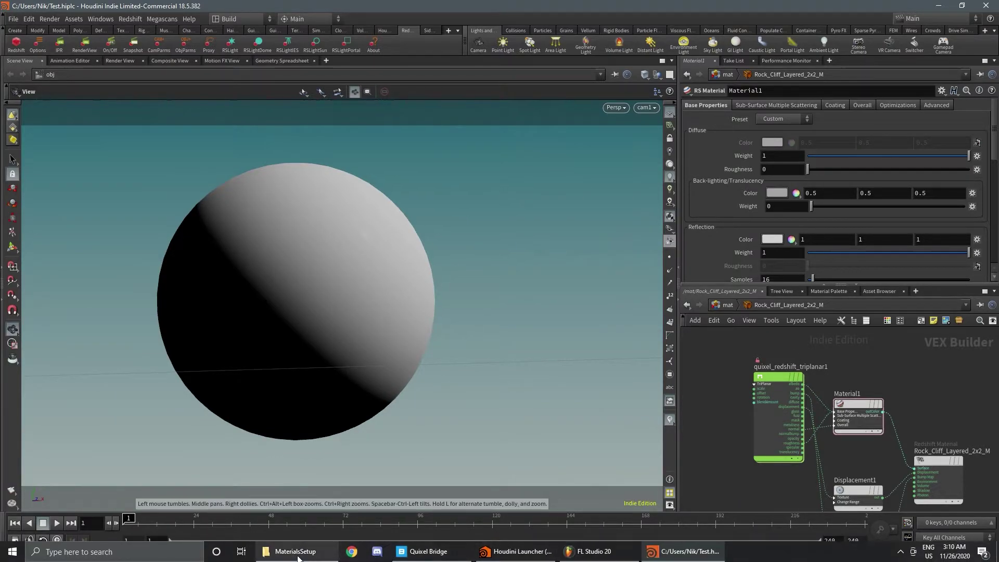
- Enlarge Quixel Bridge and confirm in Settings that Local Library Path is the Megascans Library folder
left_click(460, 551)
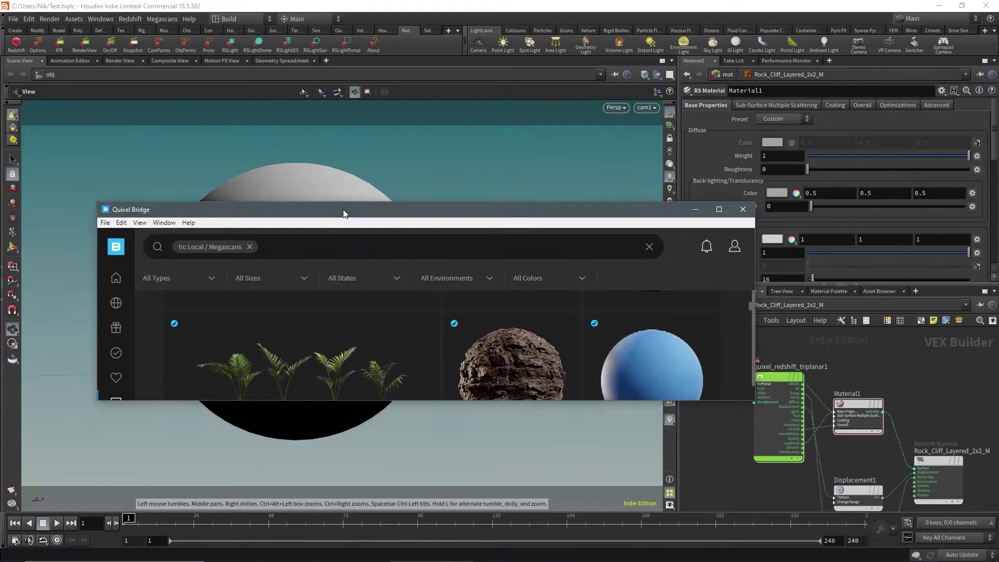
left_click_drag(525, 361, 523, 515)
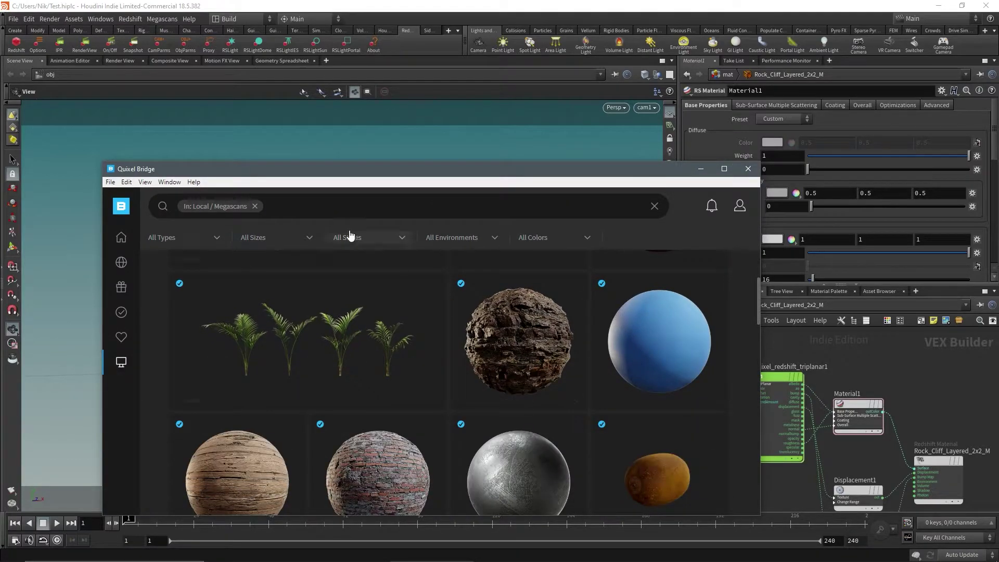
left_click(126, 182)
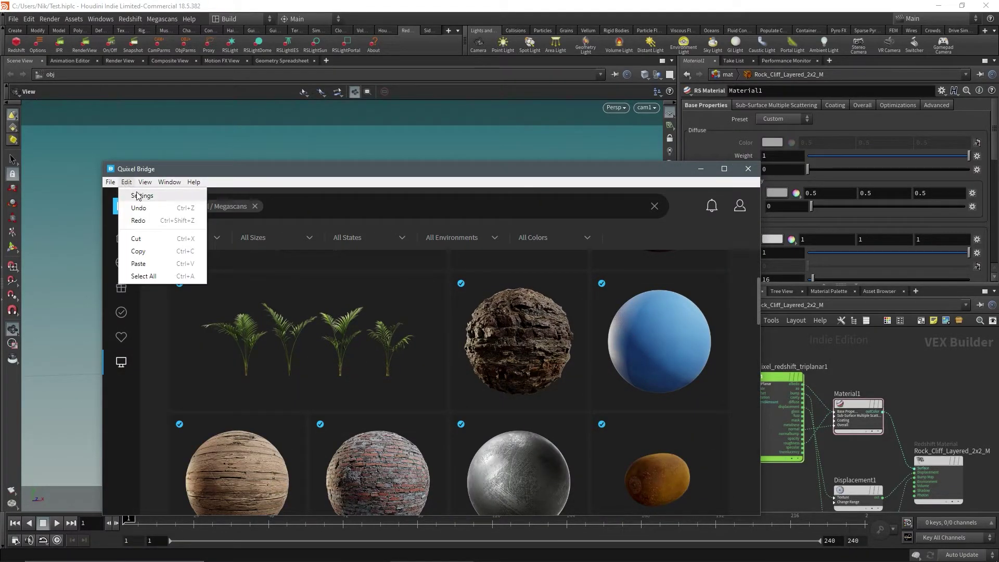
left_click(140, 194)
left_click(259, 411)
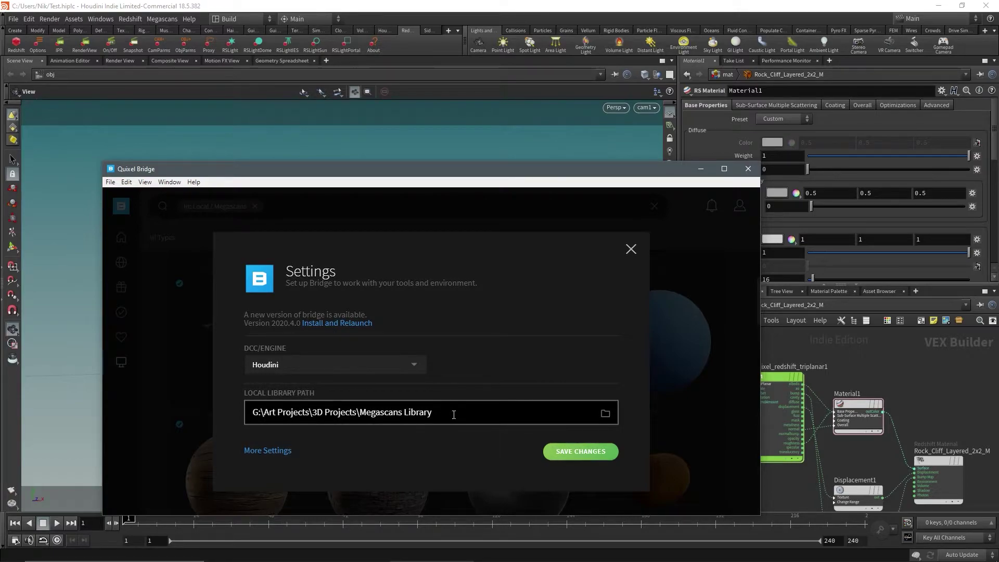
left_click_drag(458, 412, 239, 413)
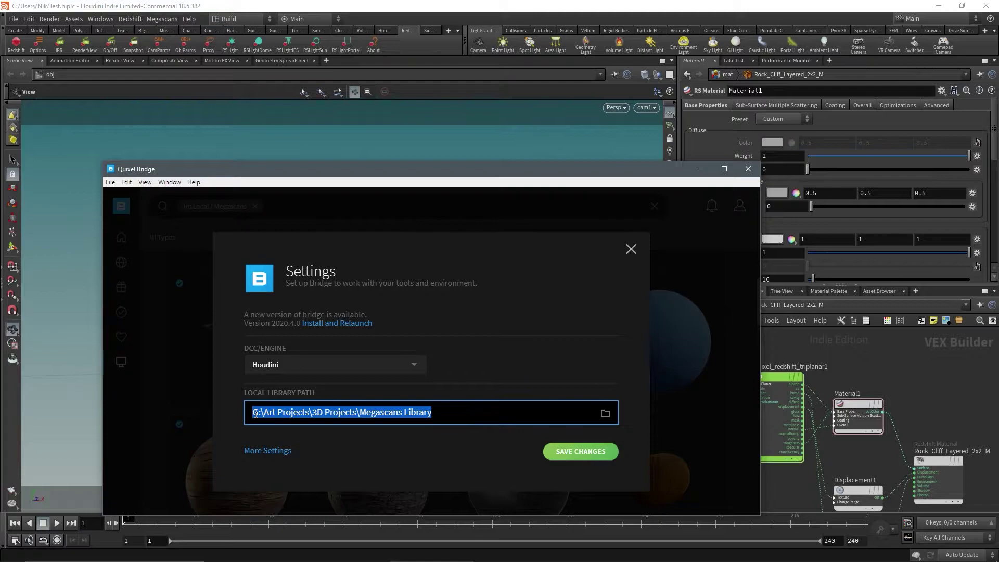
left_click(605, 412)
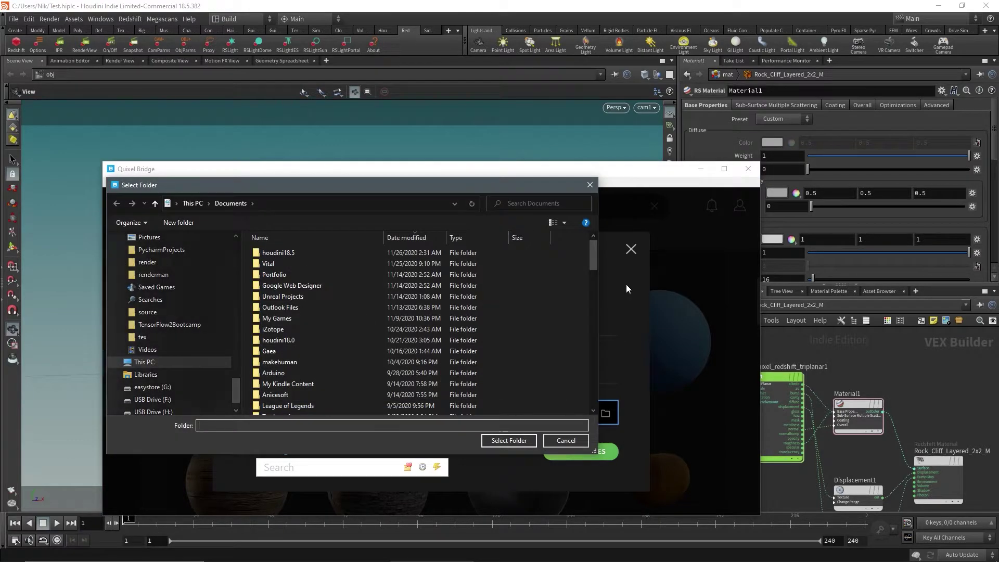
left_click(586, 173)
left_click(630, 249)
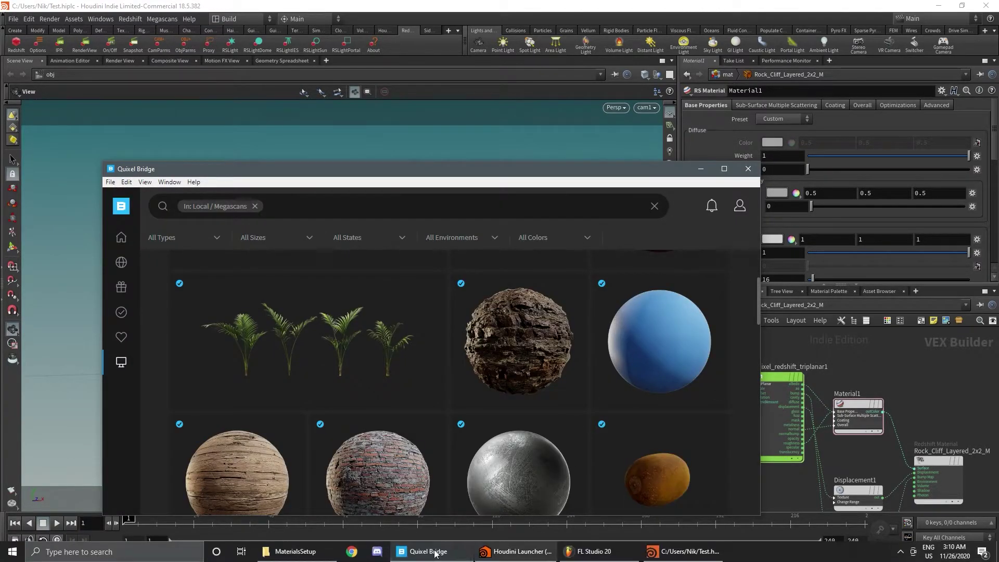
- Browse from Megascans Library through support\plugins\houdini\4.4\MSLiveLink\scripts\python\MSPlugin to MaterialsSetup, then bring up Redshift.py's menu
left_click(311, 555)
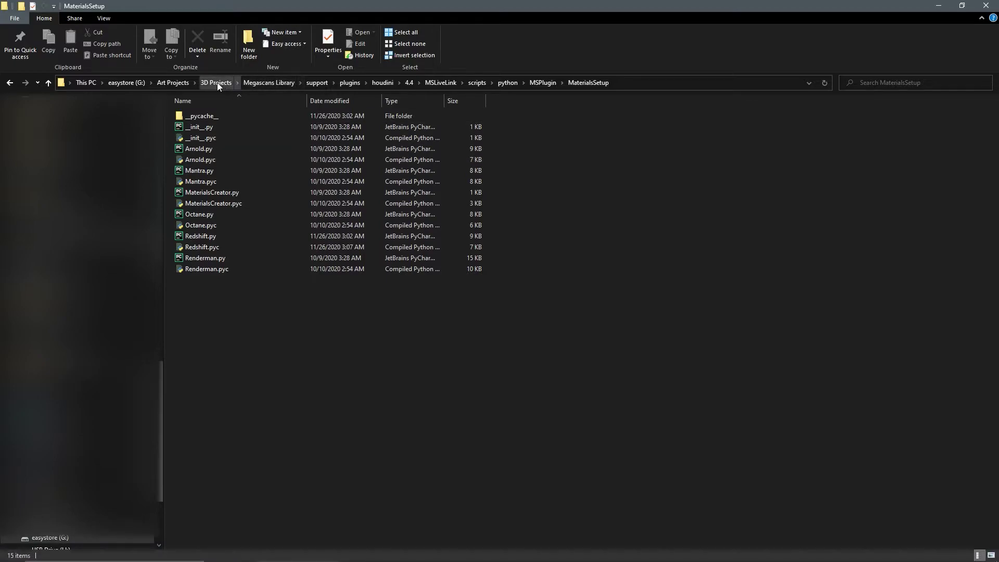
left_click(266, 83)
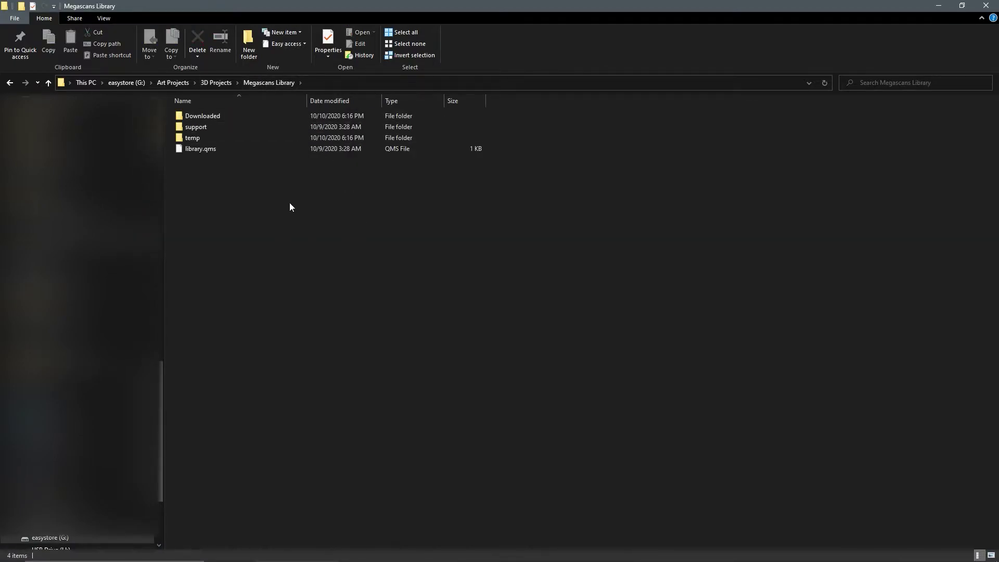
double_click(230, 127)
double_click(229, 117)
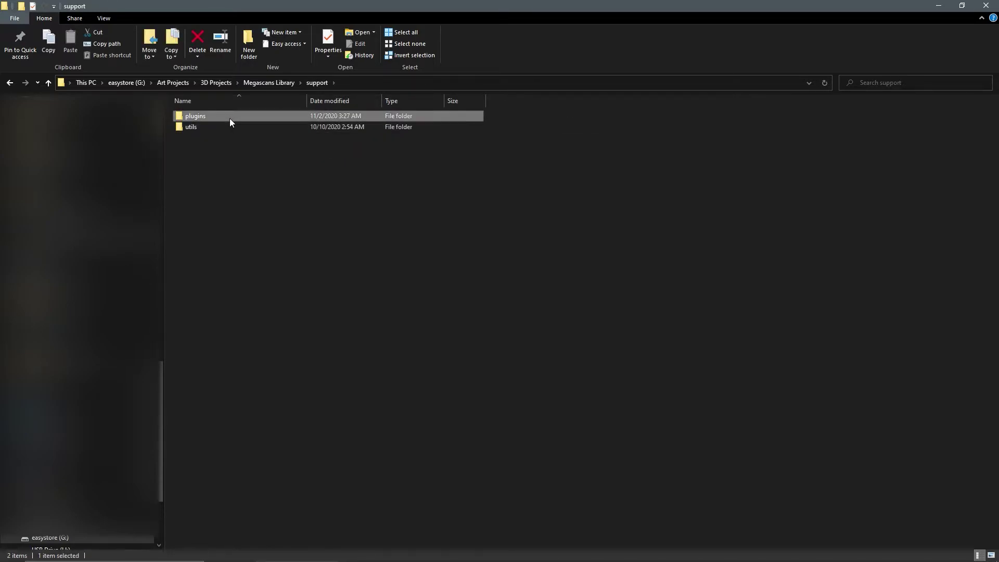
double_click(230, 116)
double_click(230, 116)
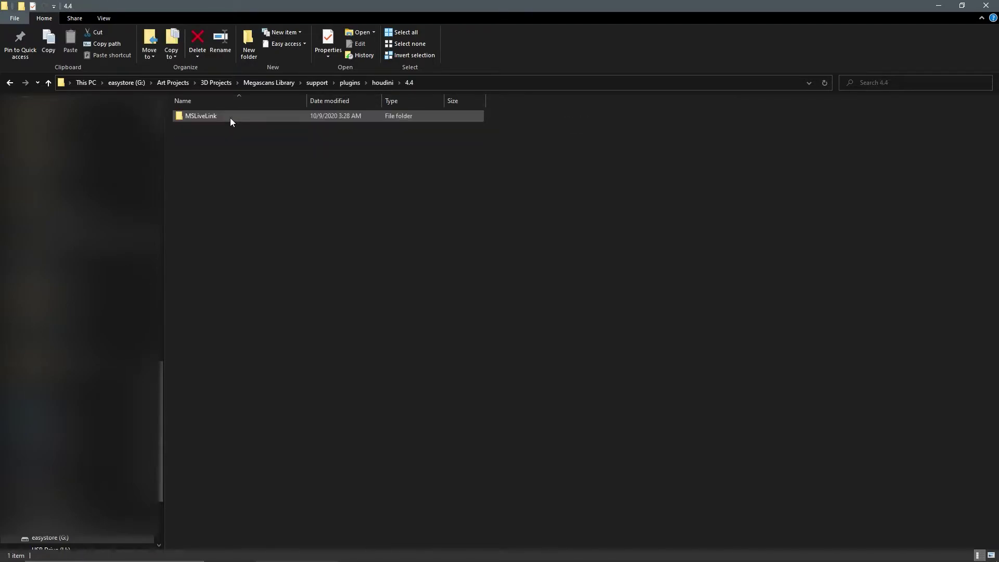
double_click(230, 117)
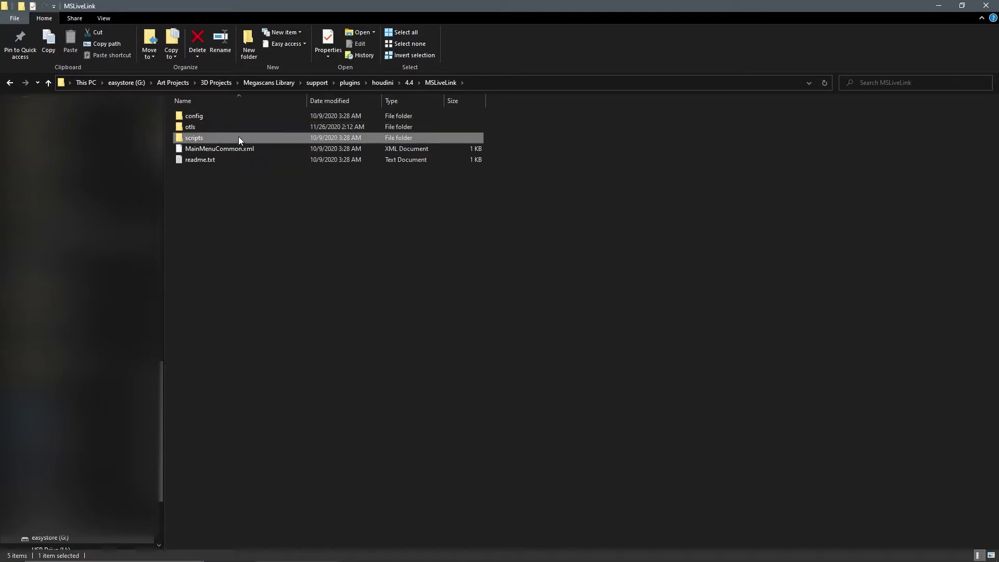
double_click(239, 137)
double_click(235, 117)
double_click(235, 117)
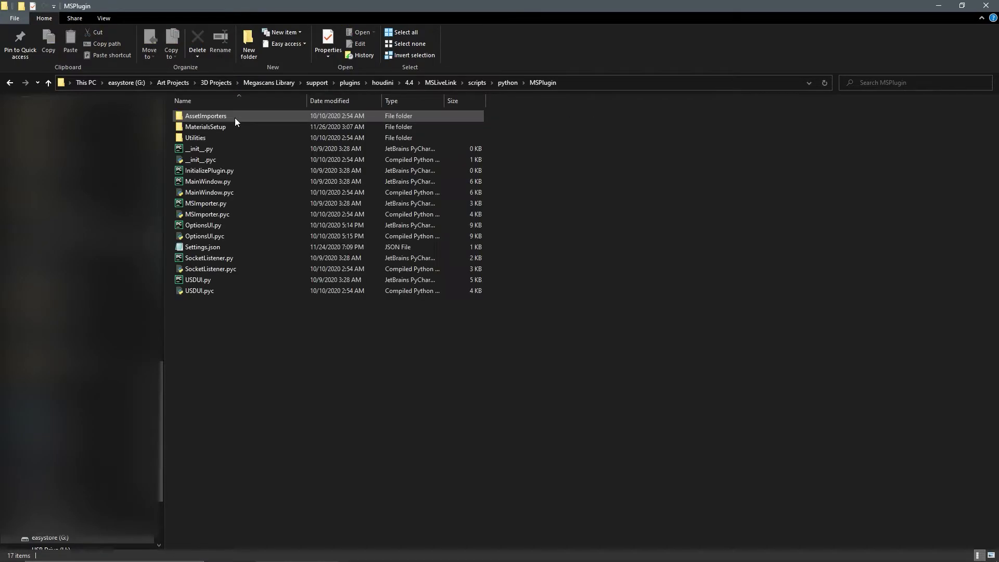
double_click(224, 127)
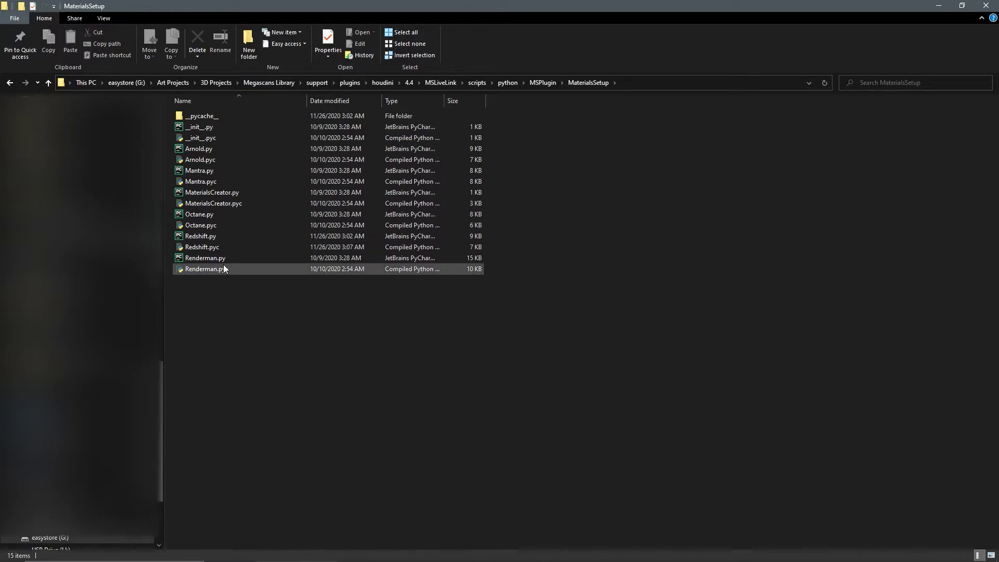
right_click(211, 238)
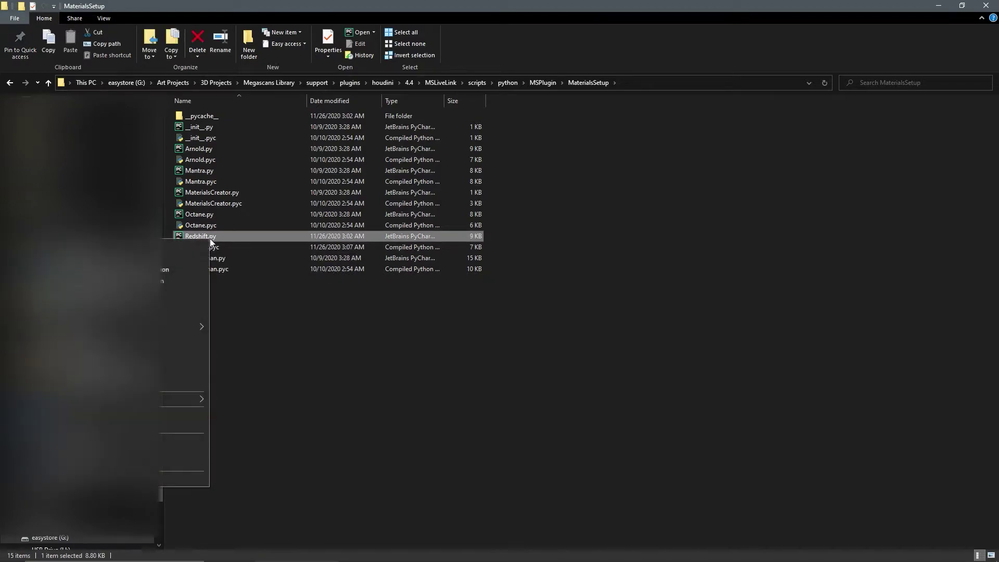
- Open Redshift.py in Notepad++ and find the redshift_triplanar line
left_click(160, 294)
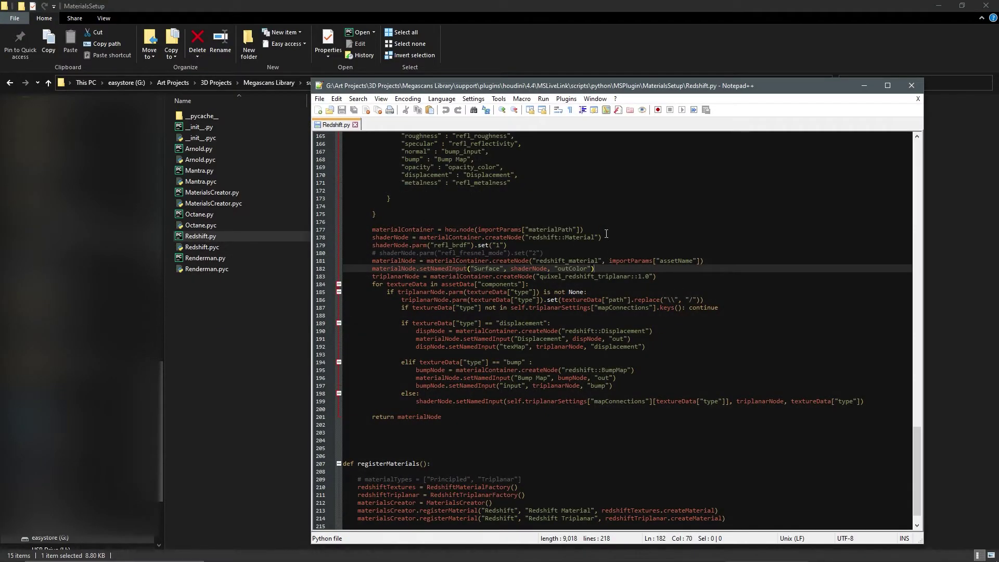
left_click(432, 221)
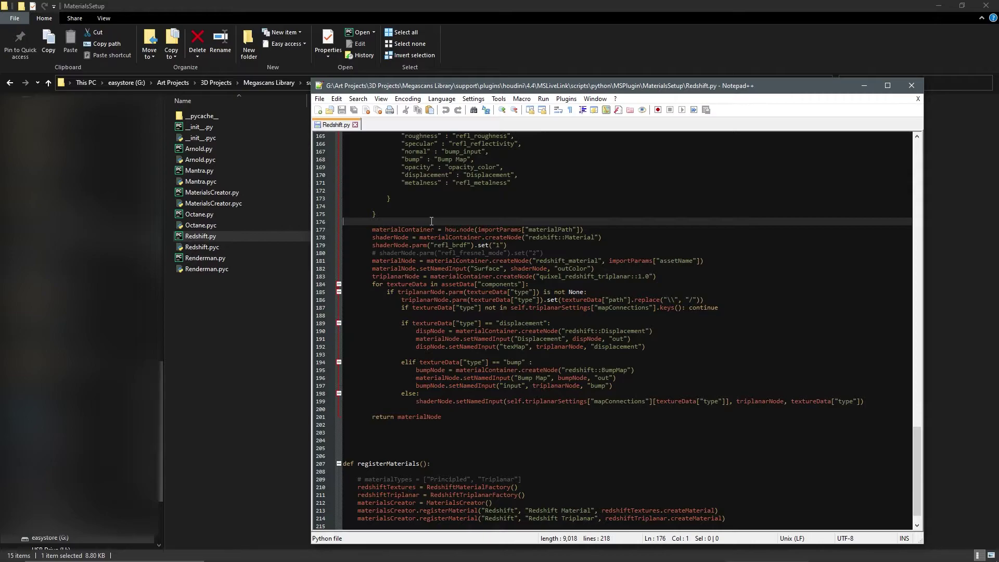
key("ctrl+f")
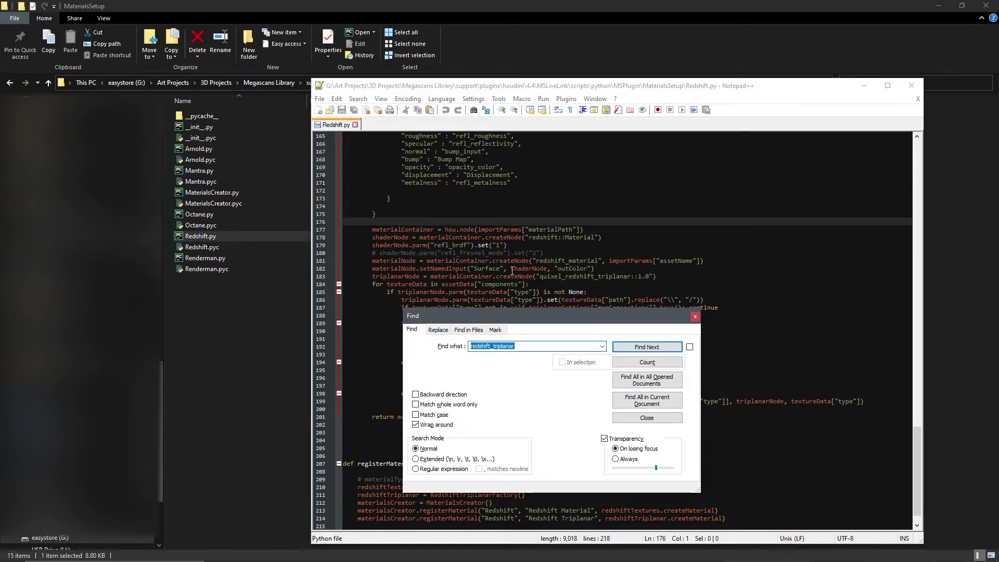
left_click(469, 348)
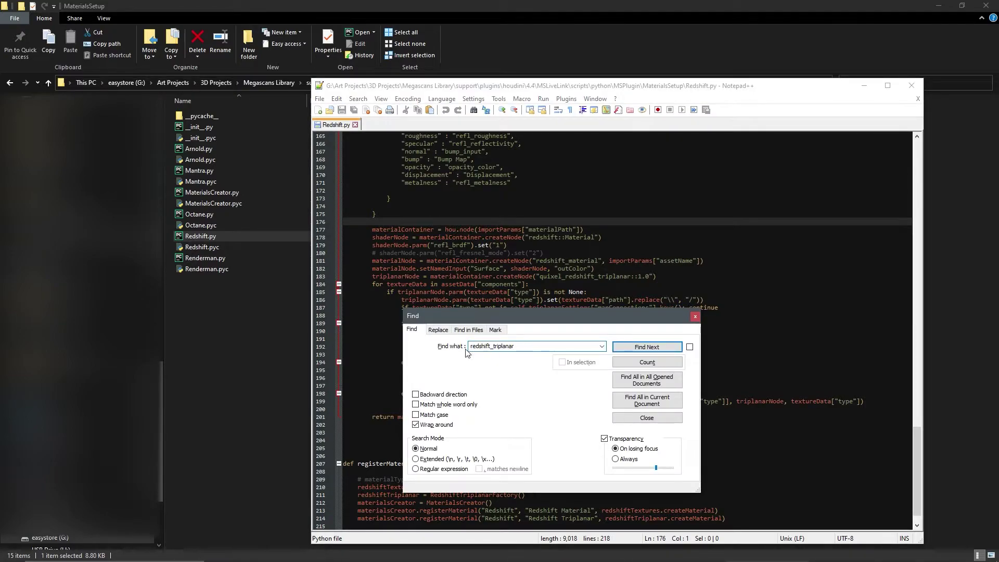
left_click(646, 347)
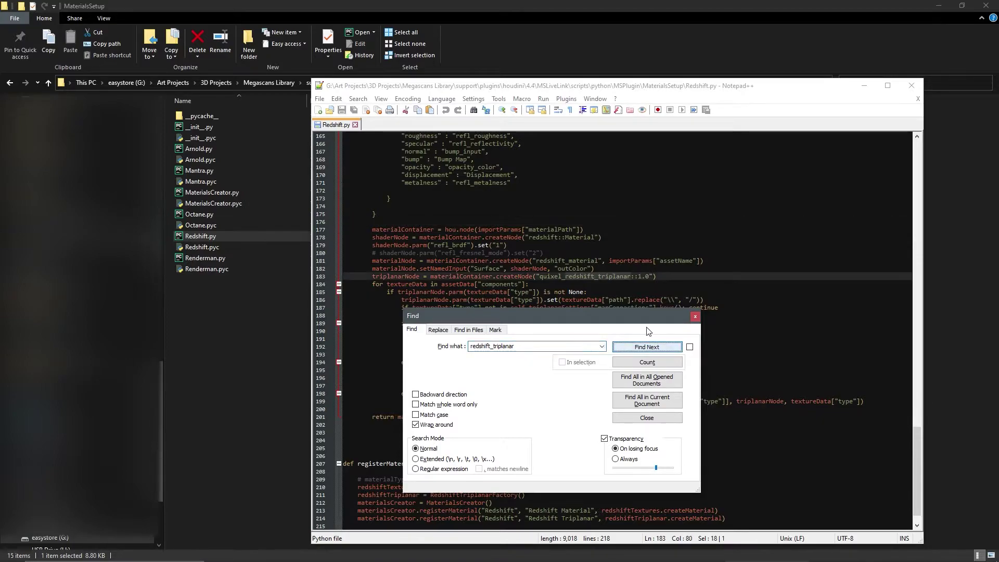
left_click(696, 316)
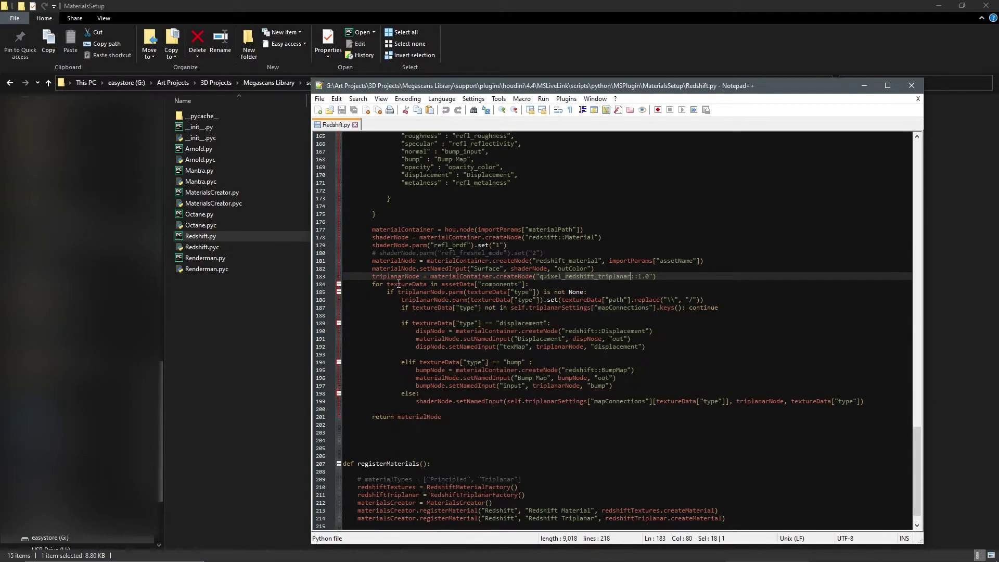
- Change the triplanar version on line 183 from ::1.0 to ::1.3 and save
left_click(651, 277)
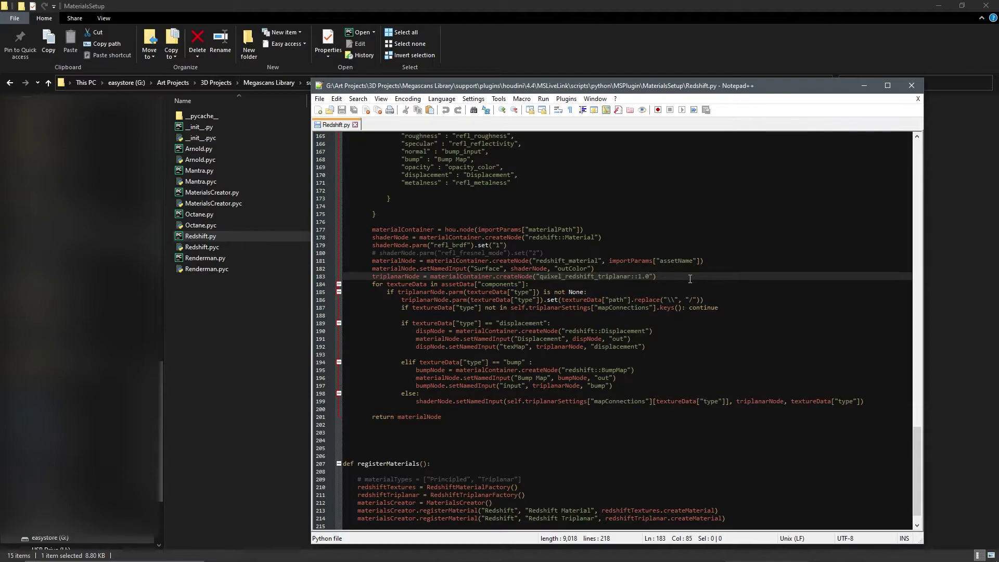
key("BackSpace")
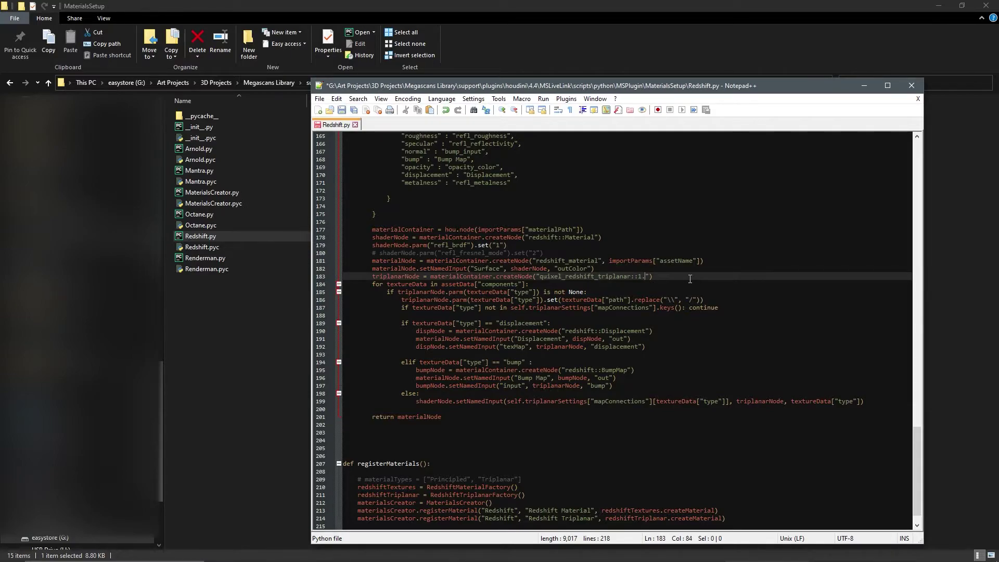
type("3")
key("End")
key("ctrl+s")
- Close Notepad++ and delete the outdated Redshift.pyc from MaterialsSetup
left_click(911, 86)
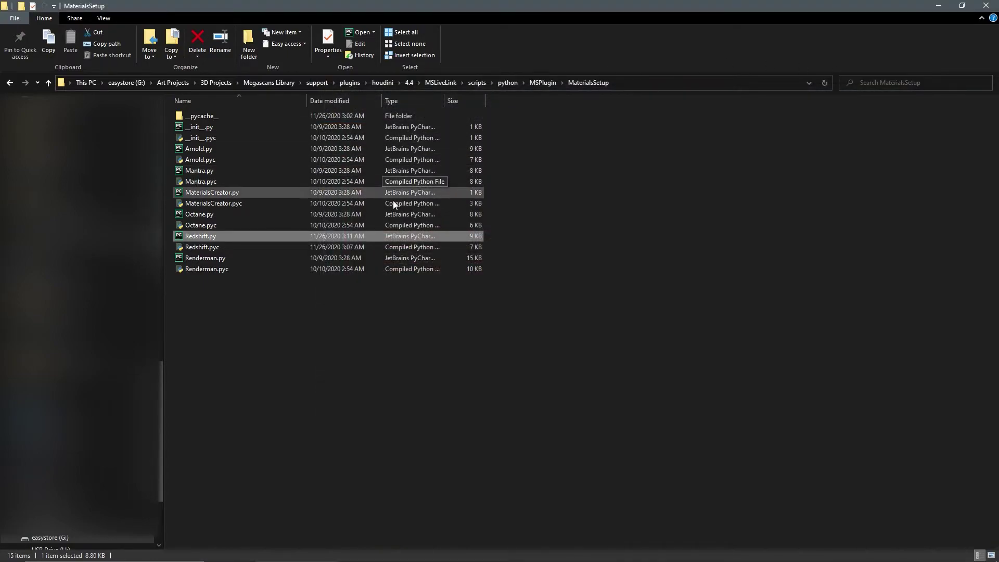
left_click(274, 312)
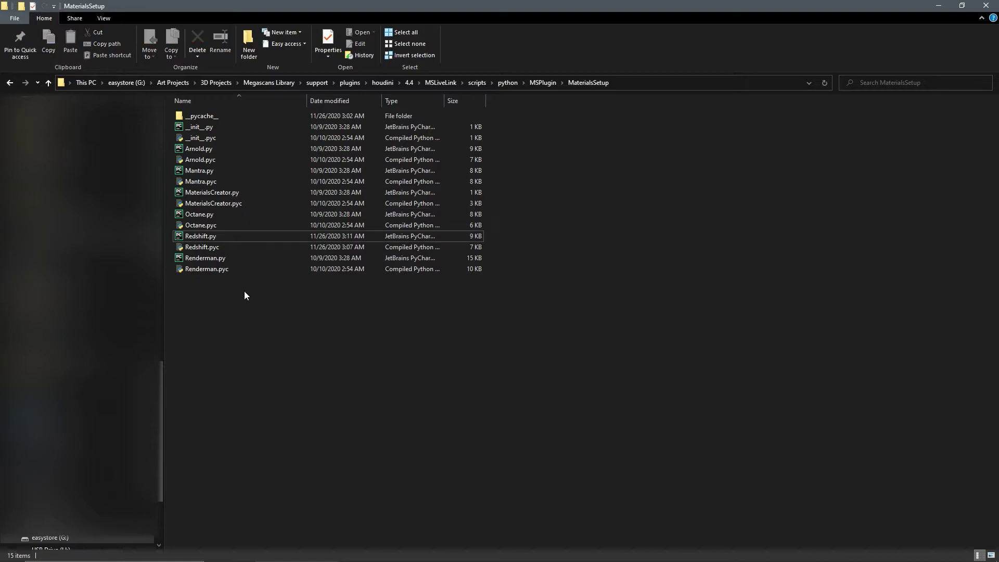
left_click(221, 249)
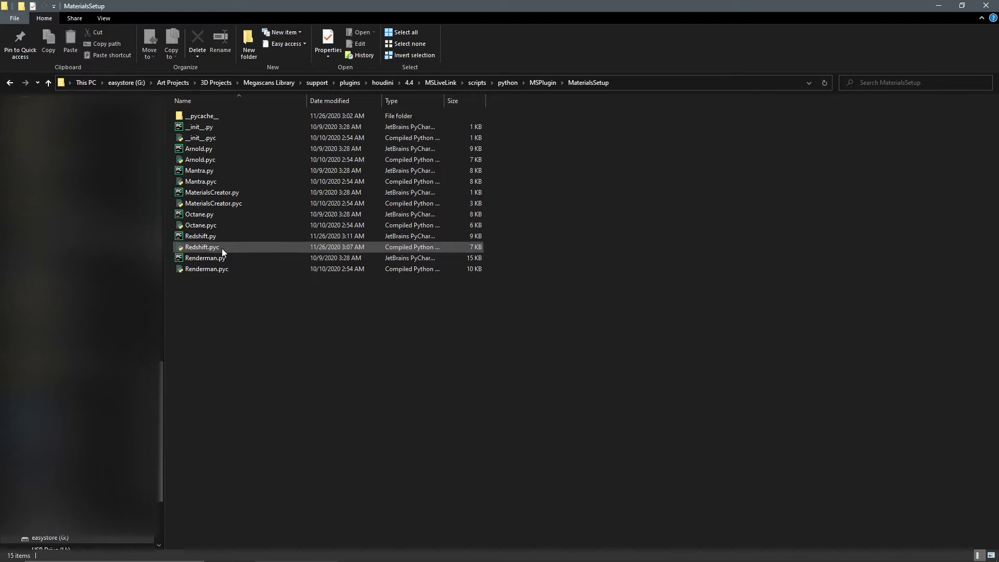
key("Delete")
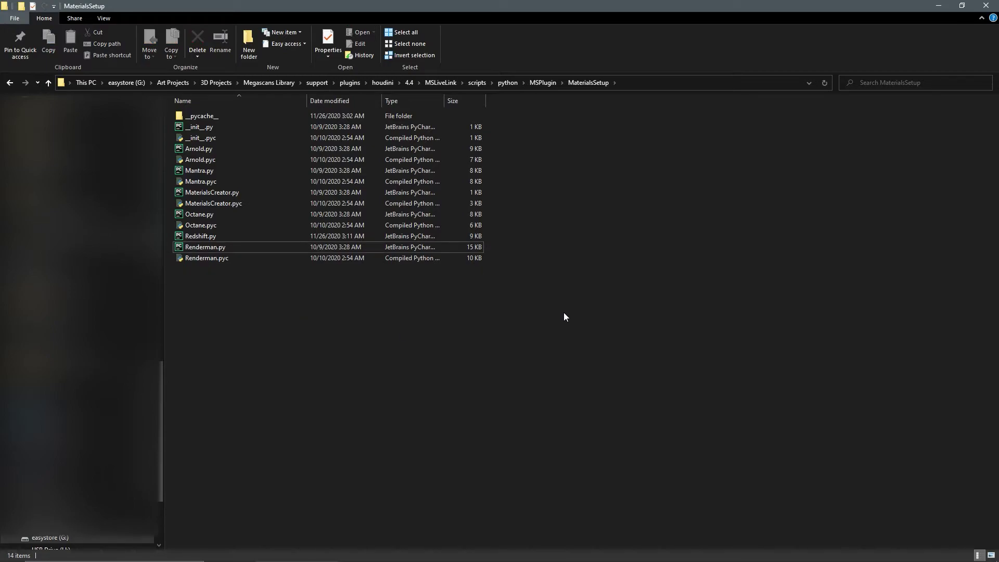
left_click(642, 85)
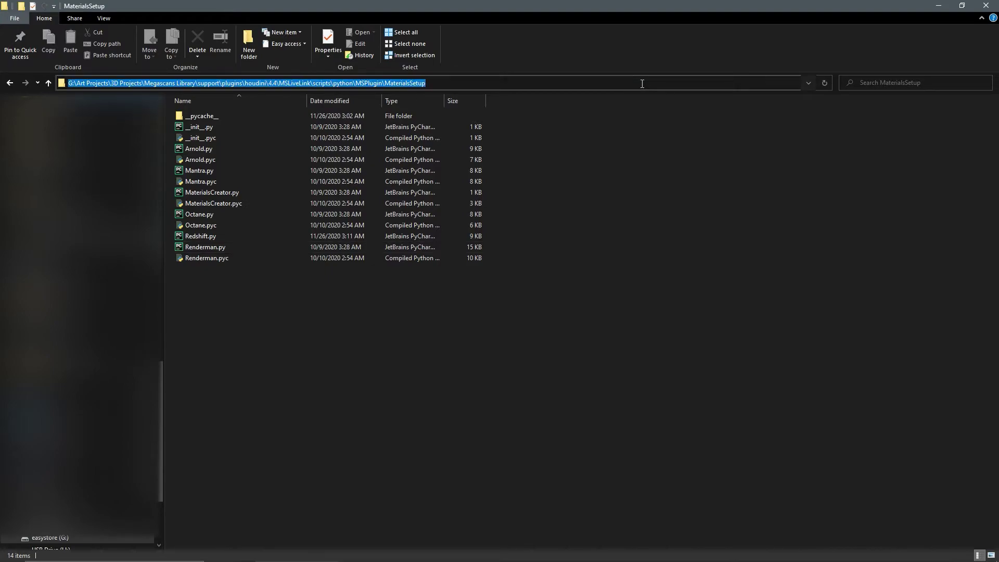
- Open cmd in MaterialsSetup and run 'python -m compileall', checking Redshift.py gets compiled
type("cmd")
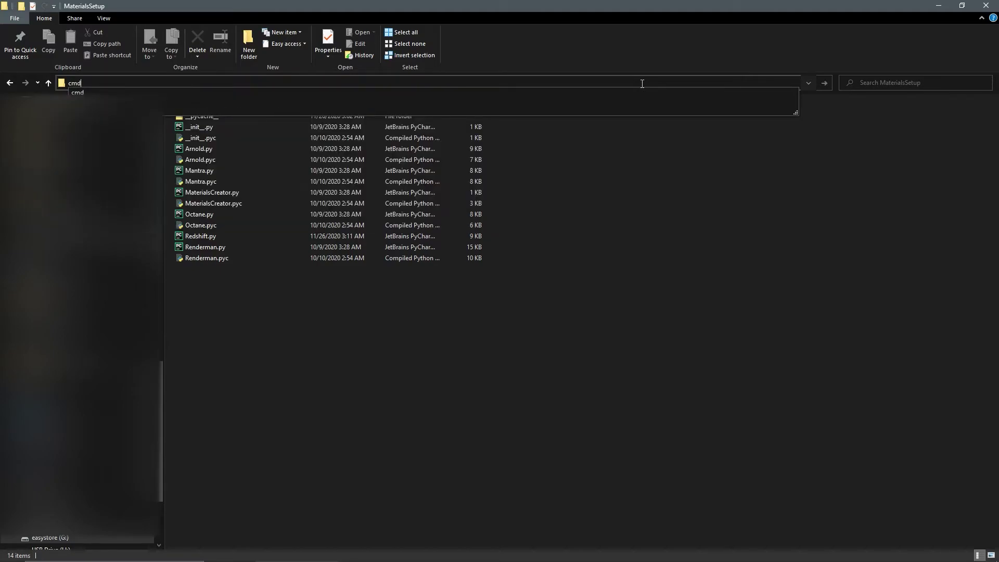
key("Return")
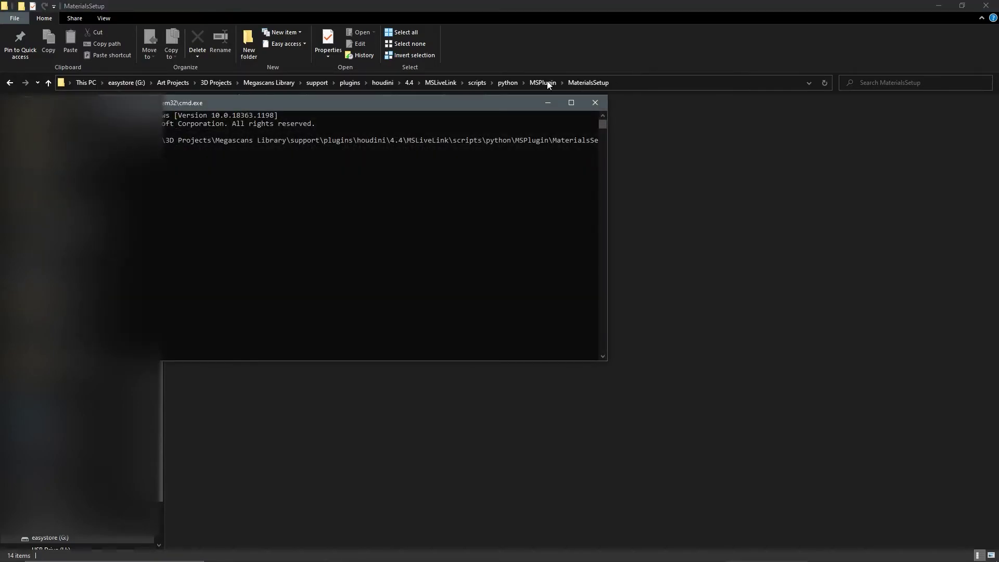
left_click_drag(358, 101, 566, 196)
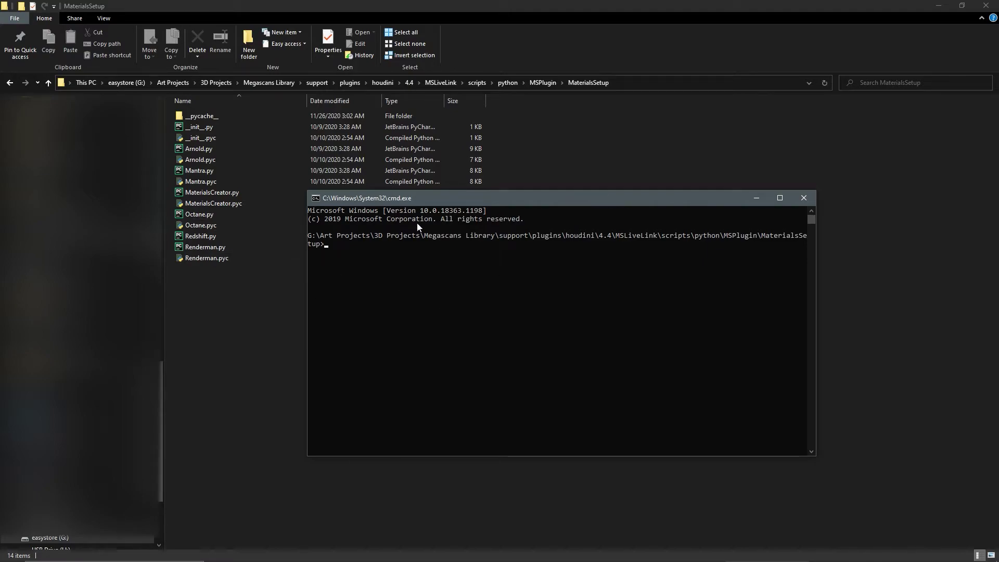
left_click_drag(402, 201, 420, 227)
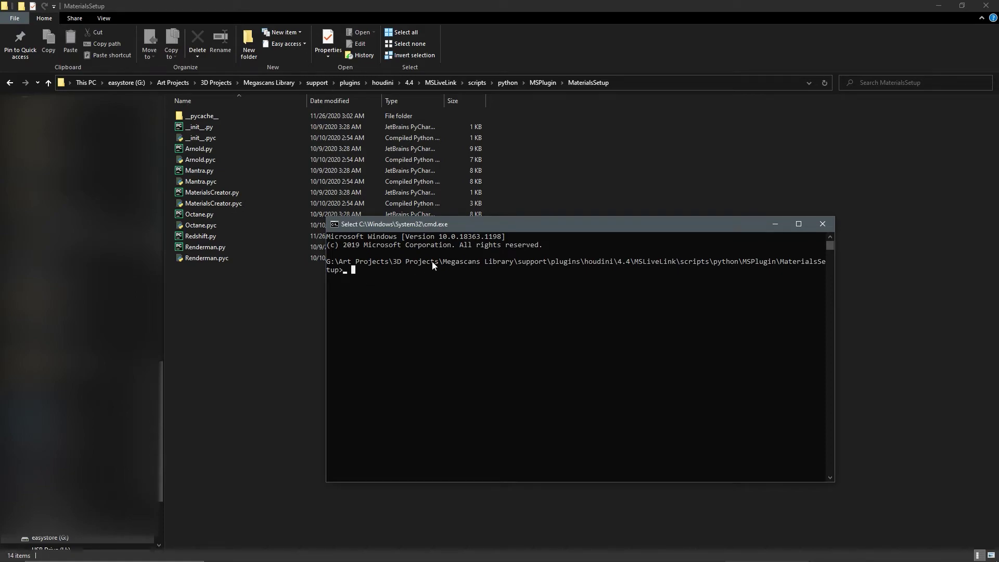
type("python")
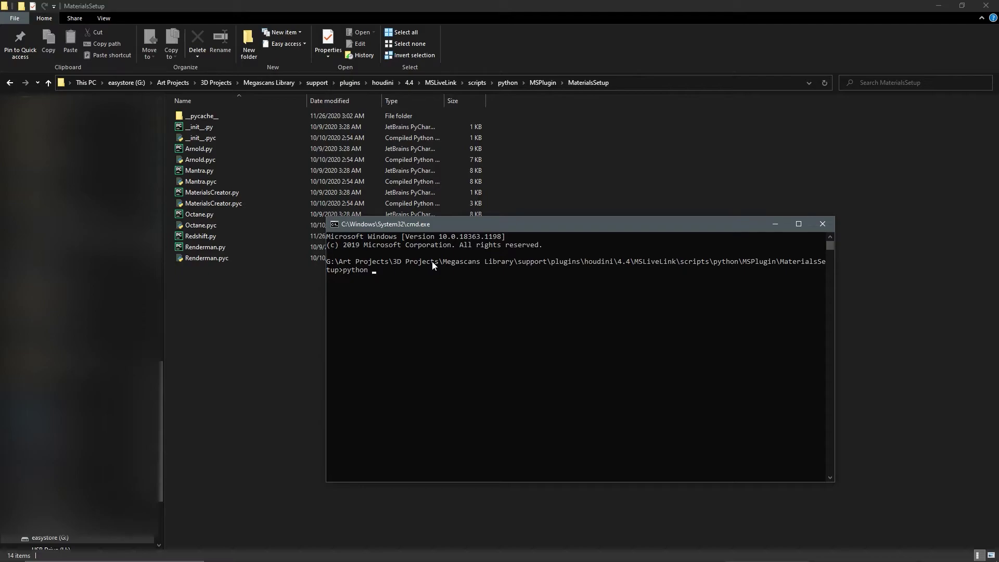
type(" -m compi")
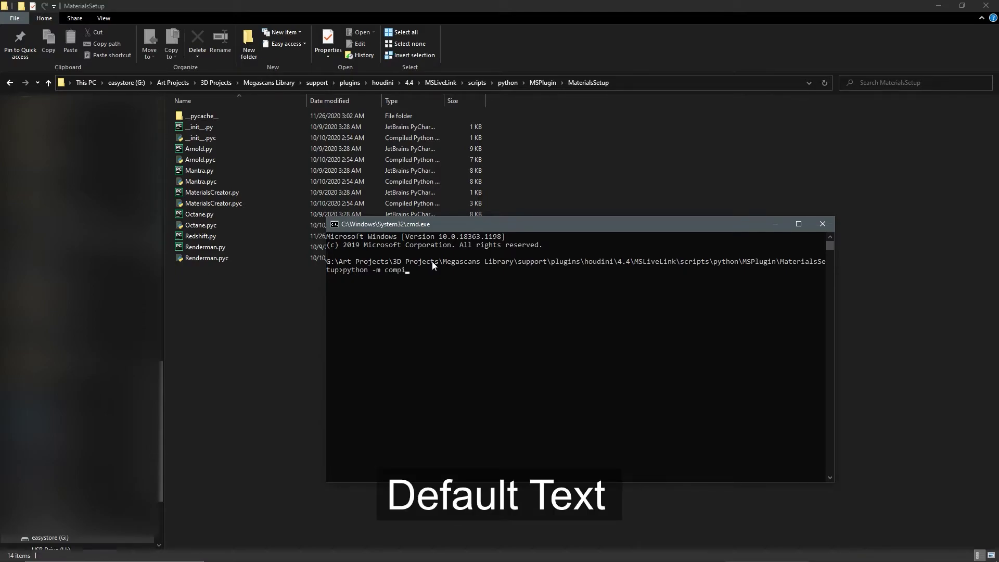
type("leall")
key("Return")
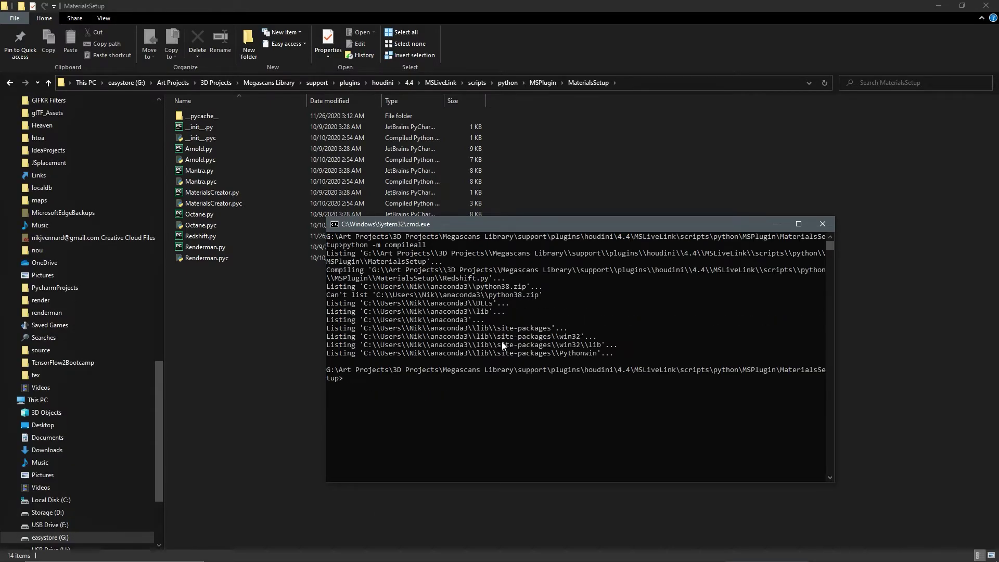
scroll(502, 342, "down", 3)
scroll(501, 341, "down", 3)
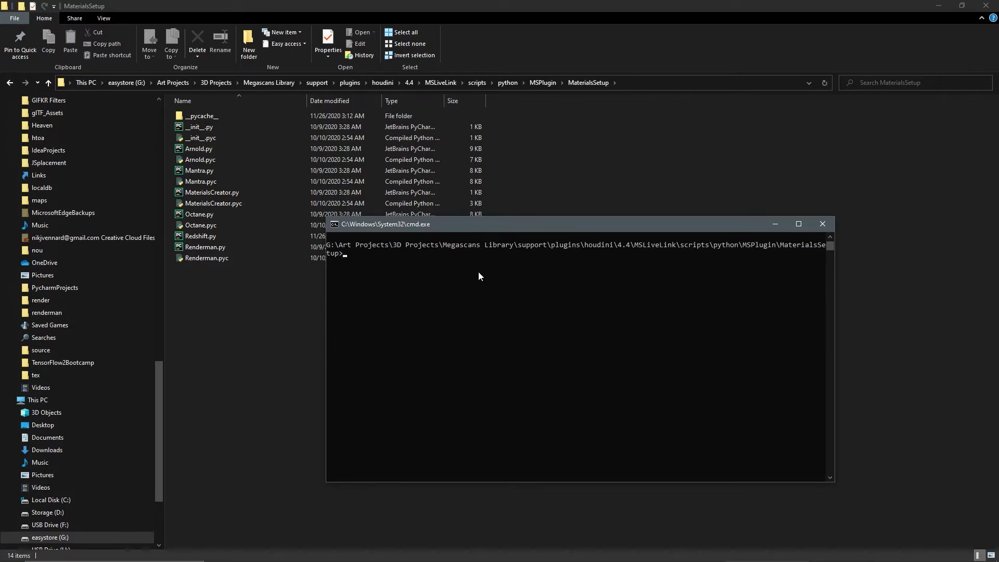
- Copy Redshift.cpython-38.pyc from __pycache__ into the MaterialsSetup folder
left_click(822, 224)
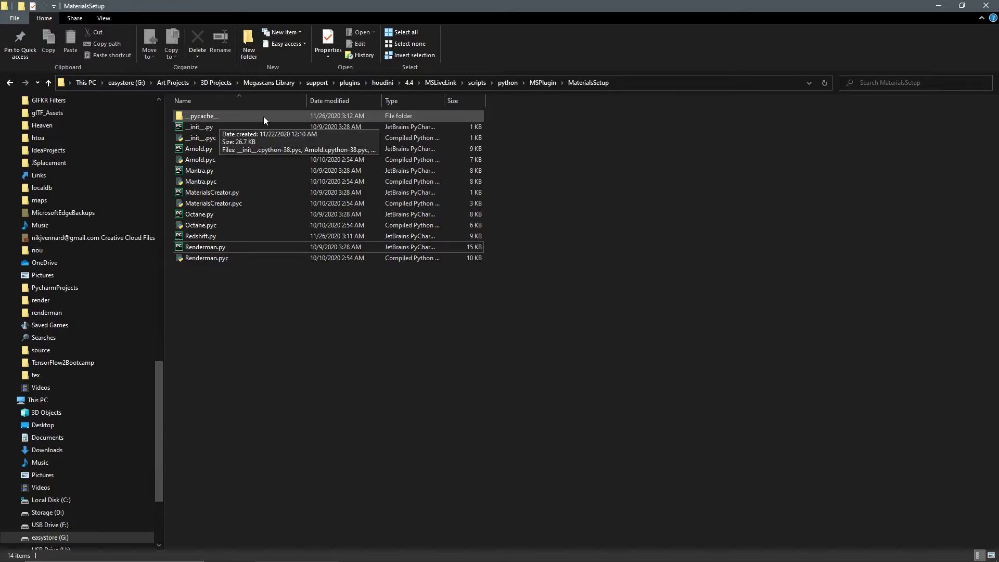
double_click(208, 116)
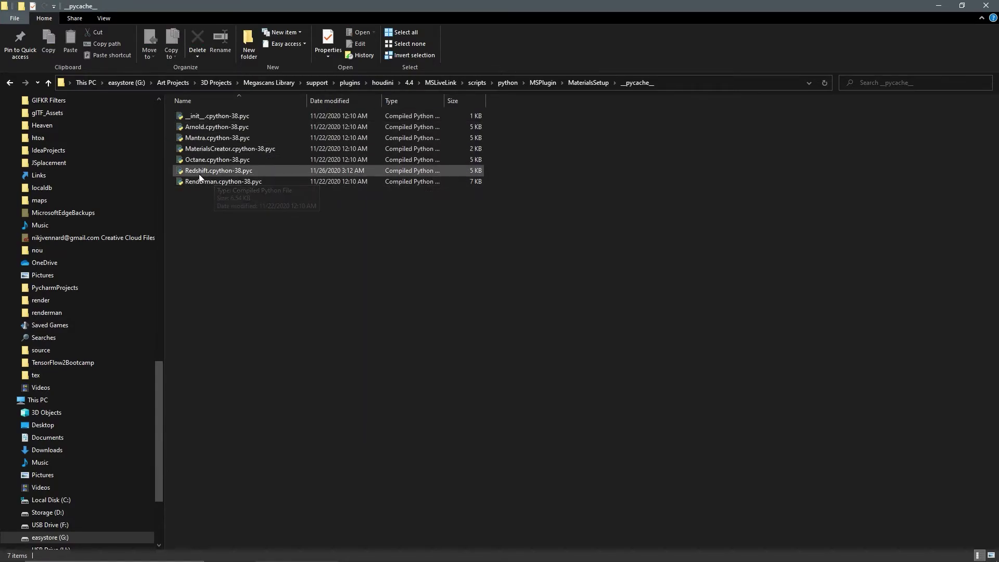
left_click(217, 169)
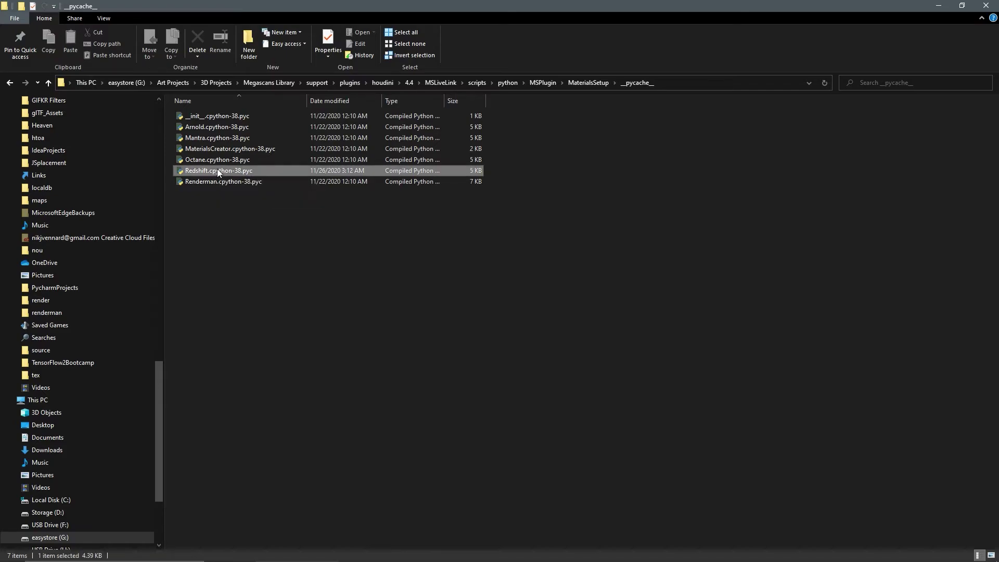
left_click(598, 85)
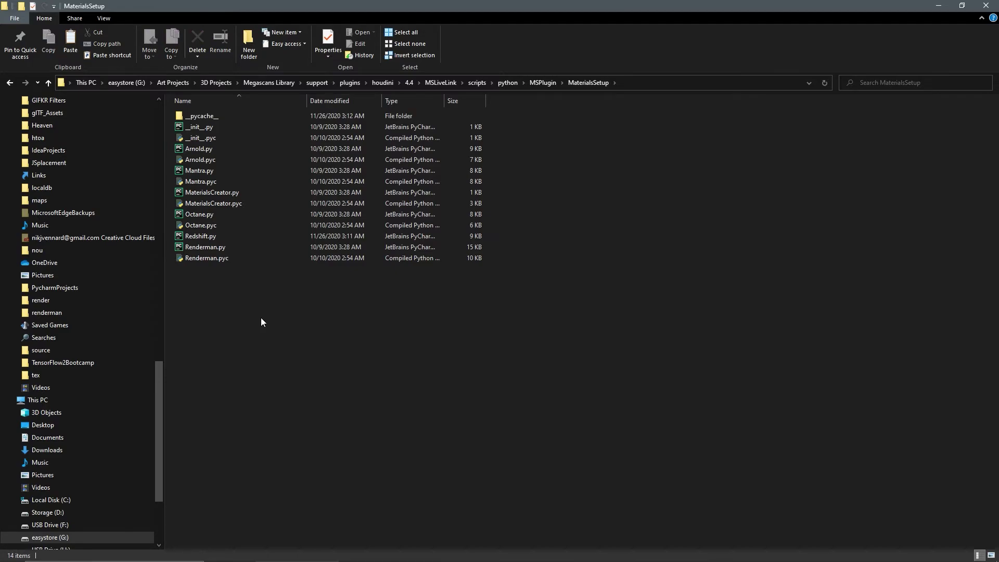
key("ctrl+v")
- Rename the pasted file to Redshift.pyc and switch back to Houdini
right_click(228, 235)
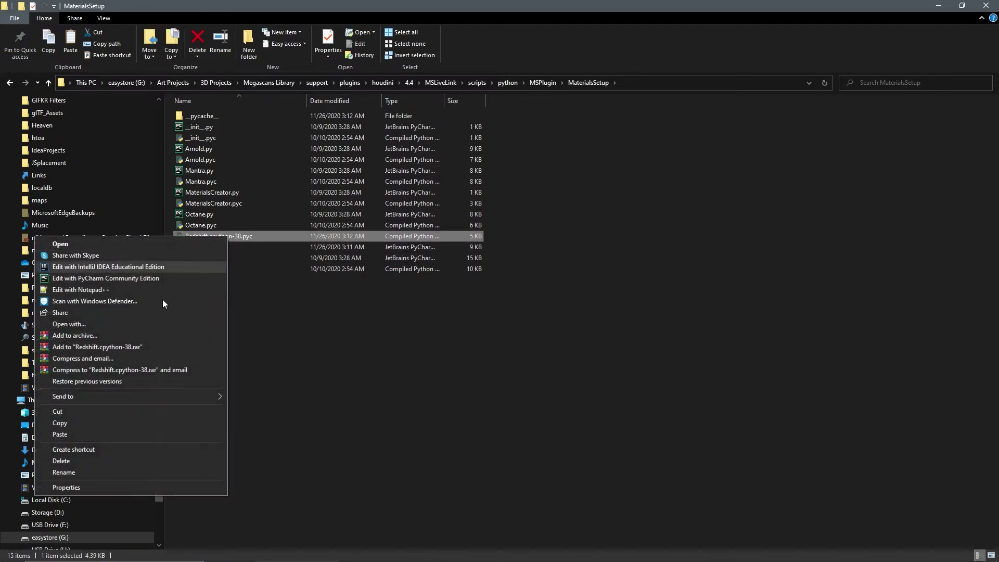
left_click(127, 471)
key("Right")
key("Left")
key("Left")
key("Left")
key("BackSpace")
key("BackSpace")
key("BackSpace")
key("BackSpace")
key("BackSpace")
key("BackSpace")
key("BackSpace")
key("BackSpace")
key("BackSpace")
key("BackSpace")
key("BackSpace")
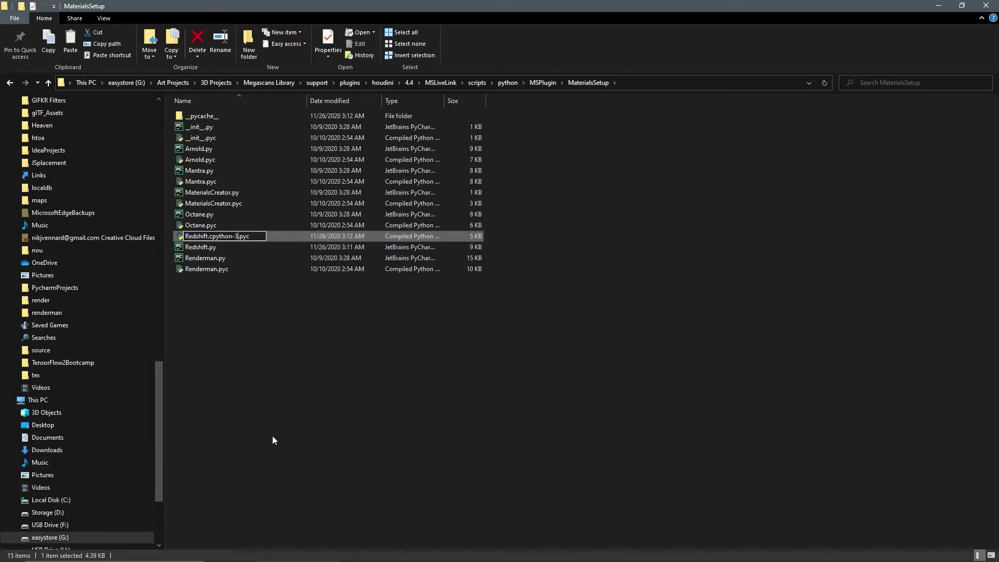
key("BackSpace")
key("Return")
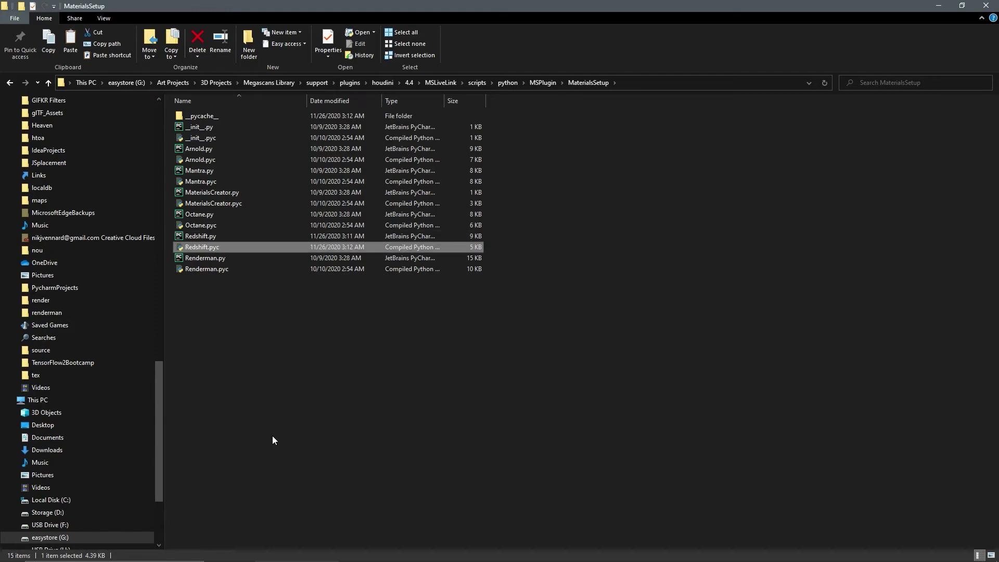
left_click(349, 367)
key("alt+Tab")
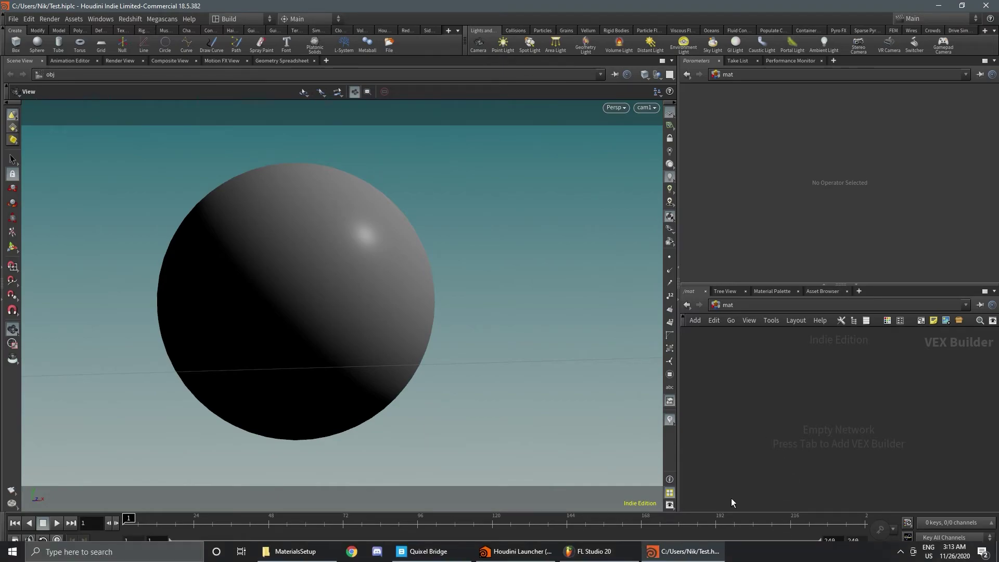
- Dismiss Houdini's Megascans plugin window and return to Quixel Bridge's local Rock Cliff Layered 2x2 M library
left_click(423, 552)
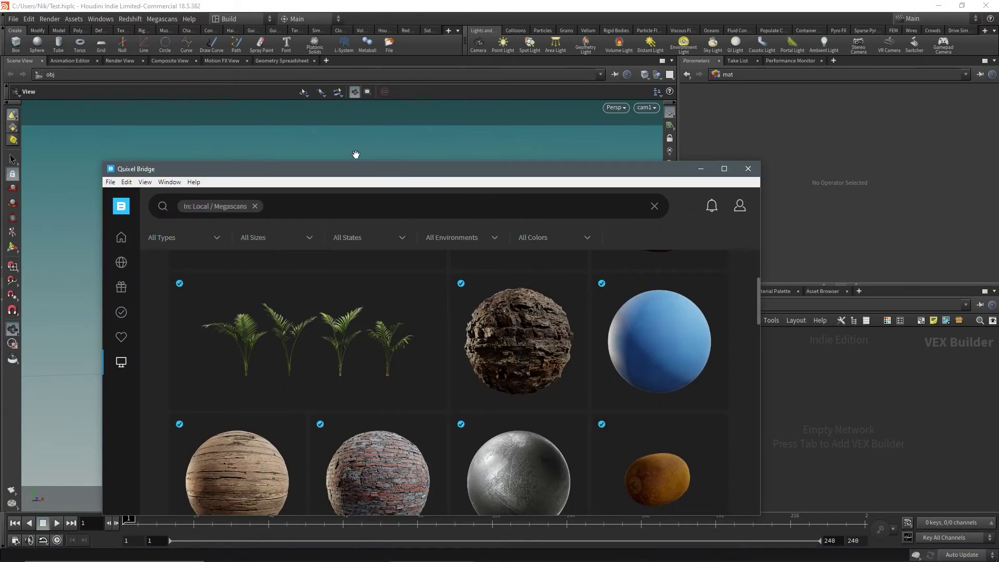
left_click(240, 66)
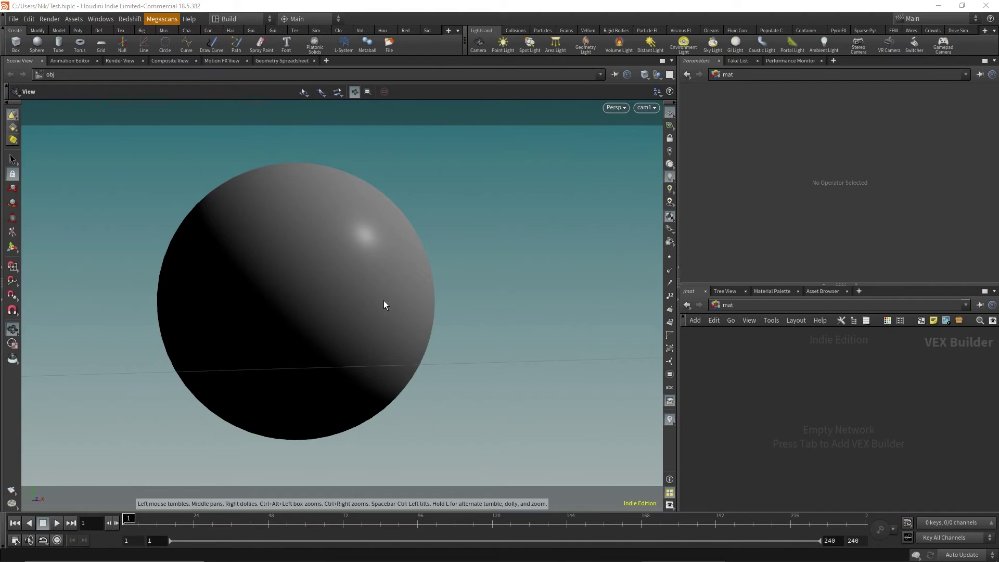
left_click(595, 267)
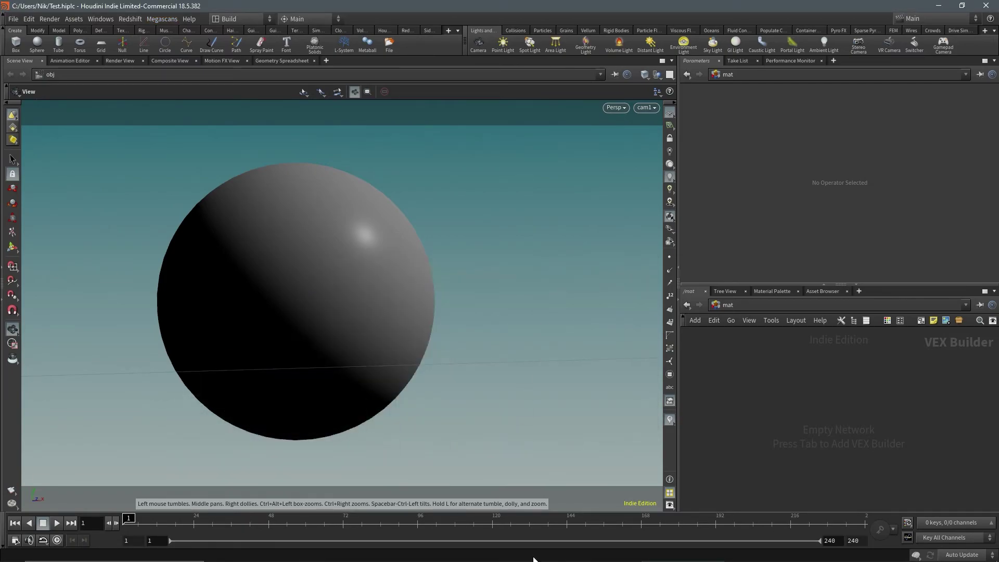
left_click(430, 550)
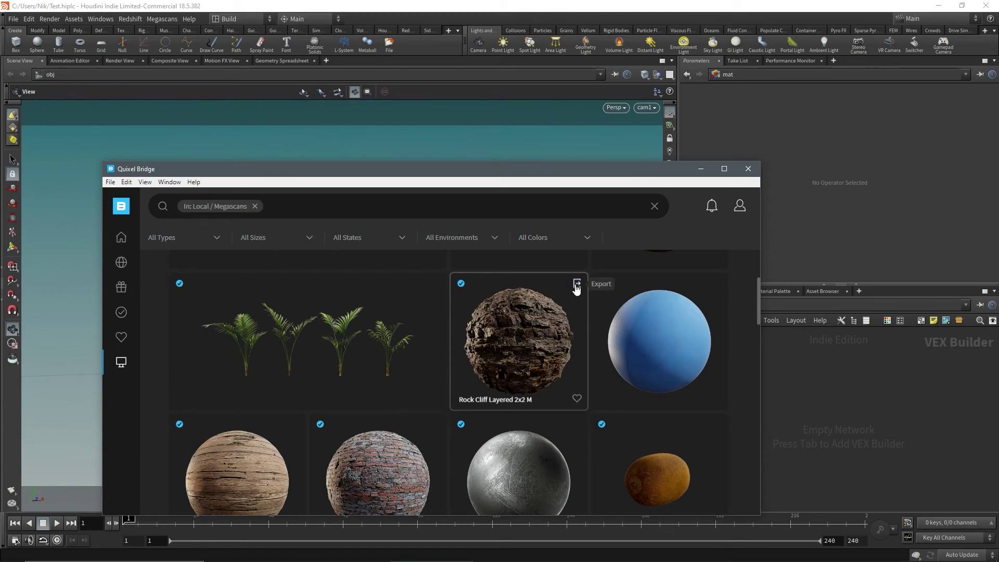
- Export Rock Cliff Layered 2x2 M to Houdini and inspect its quixel_redshift_triplanar1 node
left_click(575, 288)
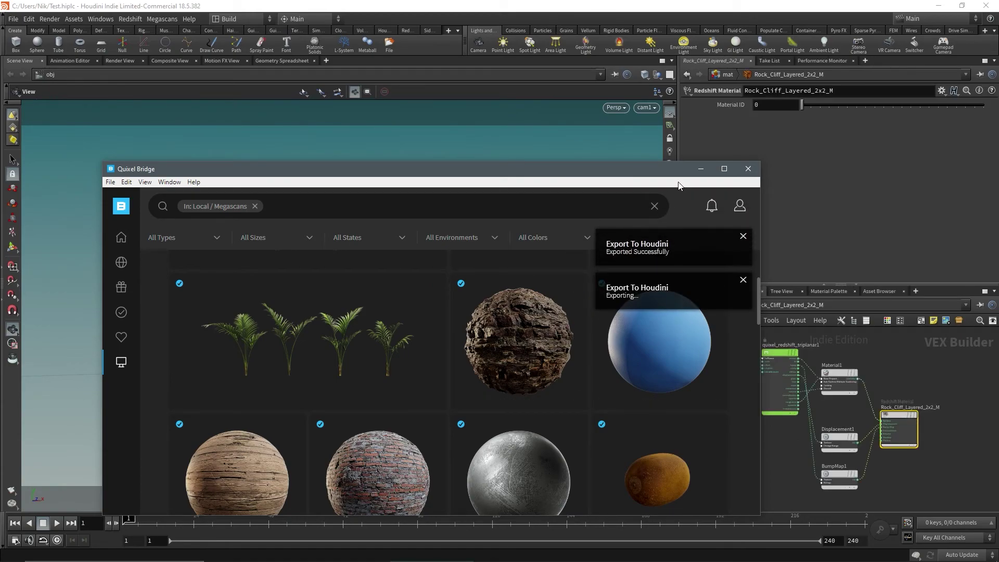
left_click(700, 169)
middle_click(785, 349)
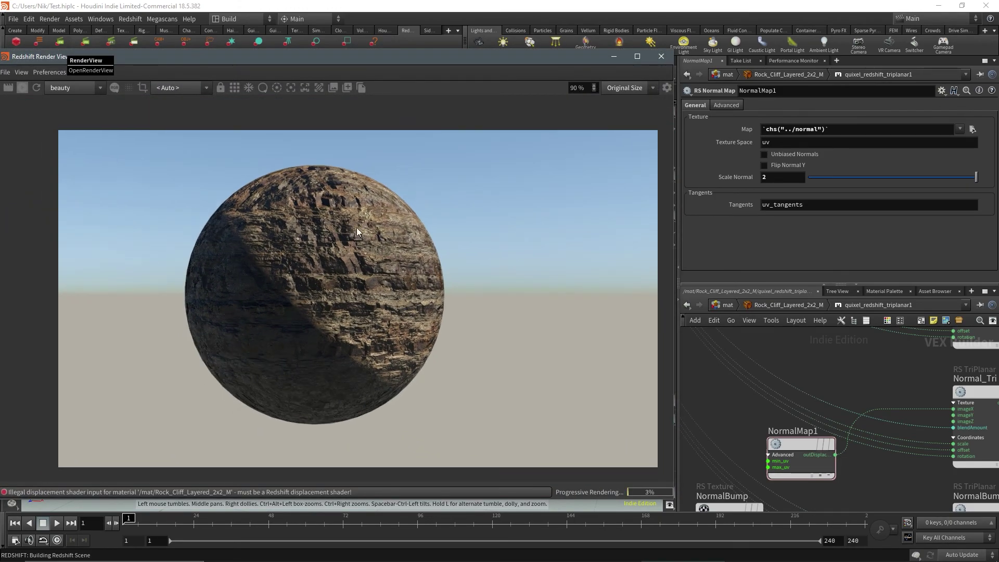
scroll(357, 232, "up", 1)
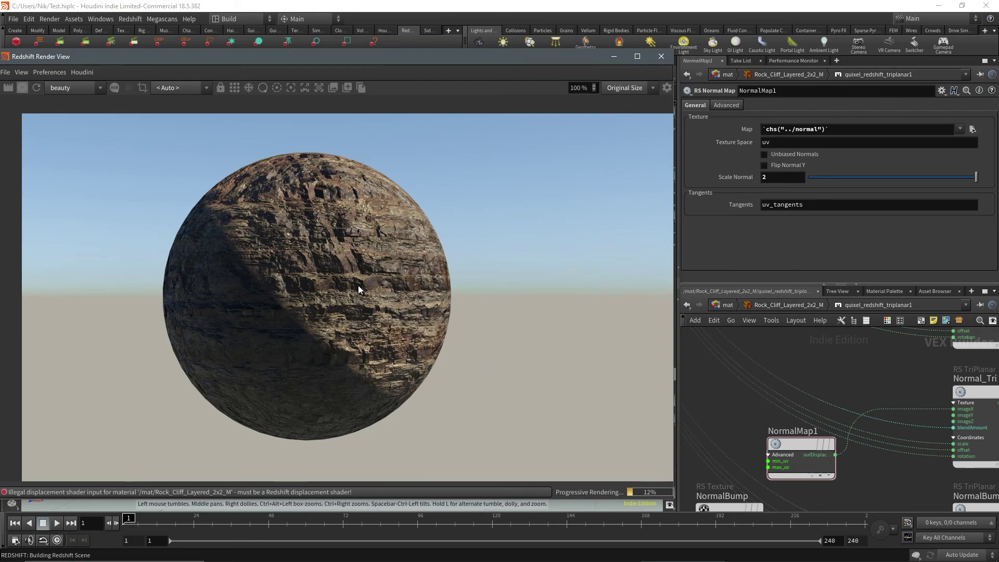
scroll(328, 268, "down", 2)
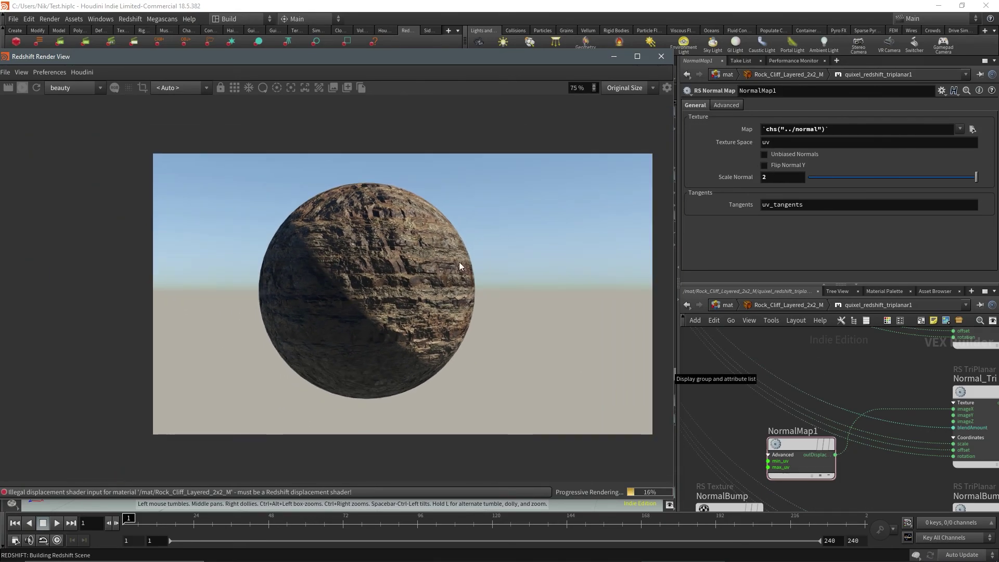
scroll(453, 265, "up", 3)
scroll(239, 297, "down", 2)
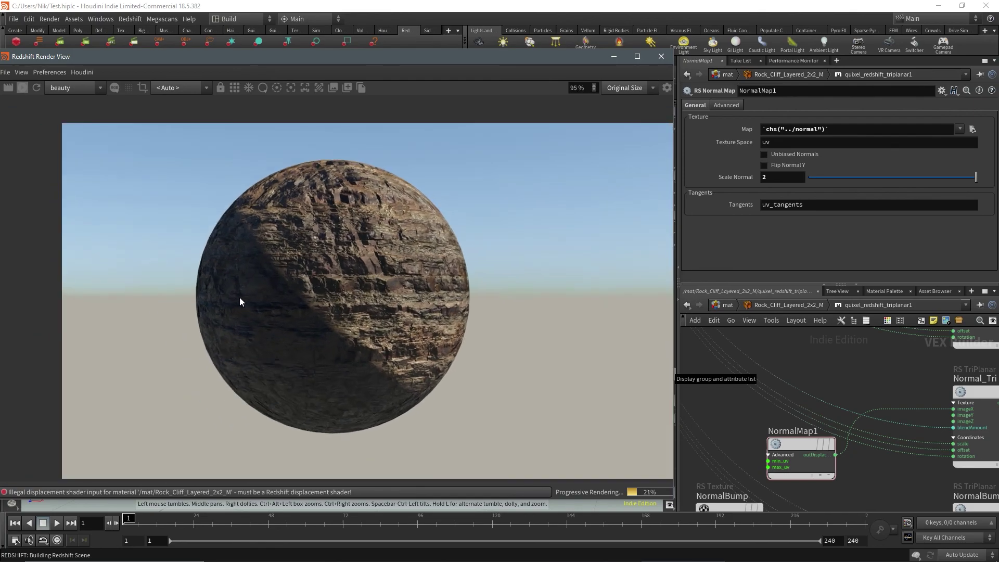
scroll(396, 298, "up", 3)
scroll(315, 276, "down", 4)
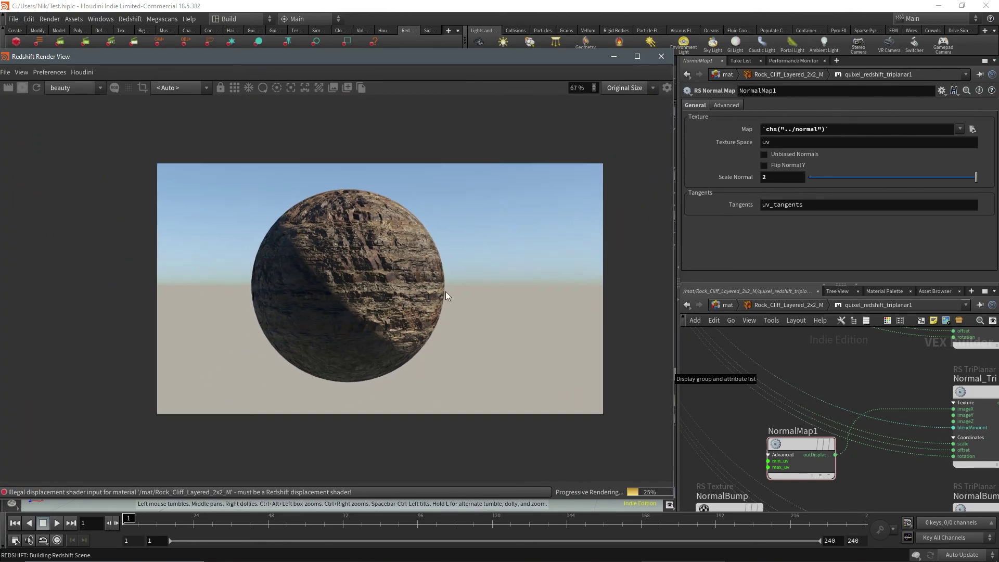
scroll(572, 273, "up", 2)
scroll(390, 279, "down", 1)
scroll(323, 272, "up", 1)
scroll(442, 288, "down", 2)
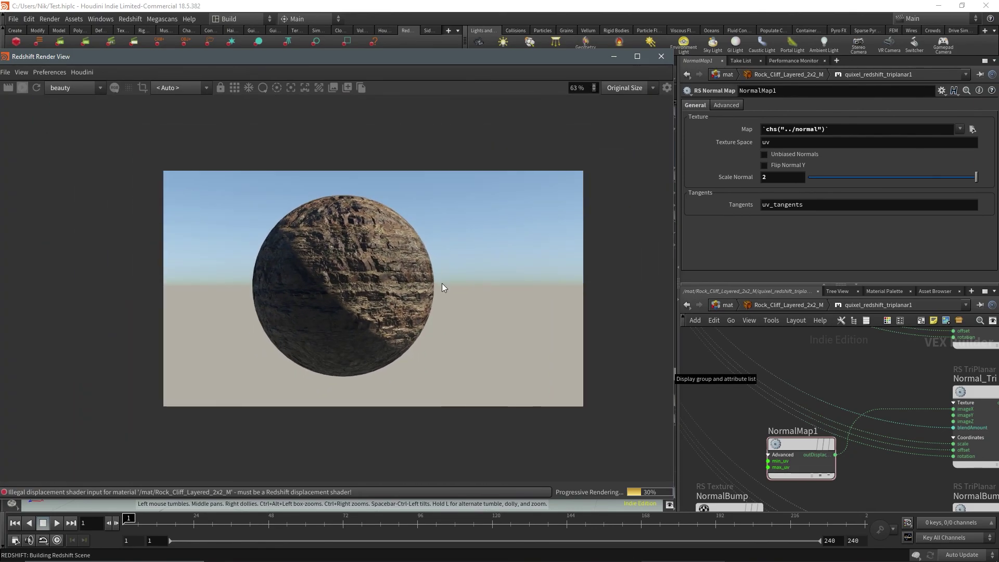
scroll(442, 283, "up", 1)
scroll(369, 285, "down", 2)
scroll(294, 289, "up", 3)
scroll(407, 255, "down", 2)
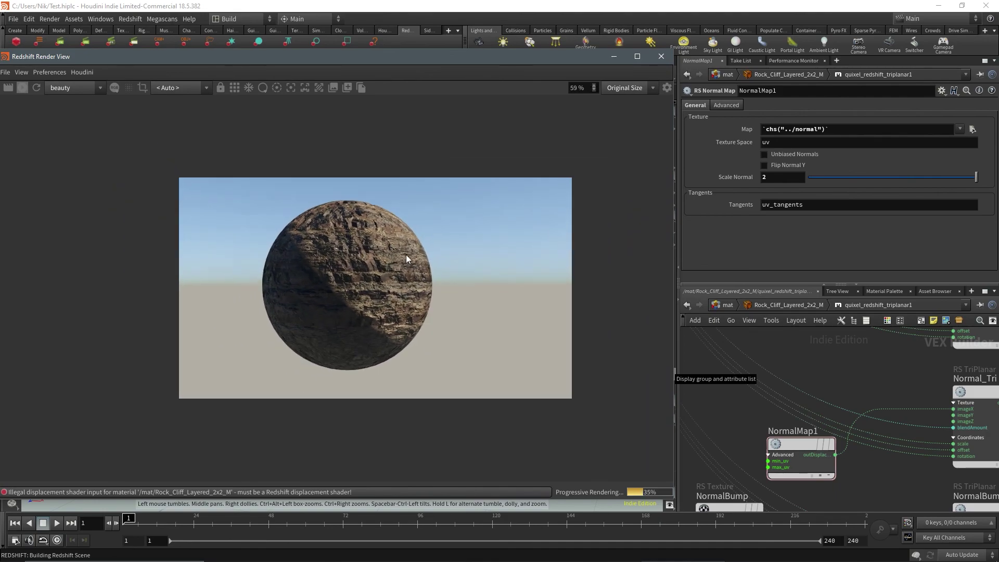
scroll(318, 266, "up", 3)
scroll(310, 289, "down", 2)
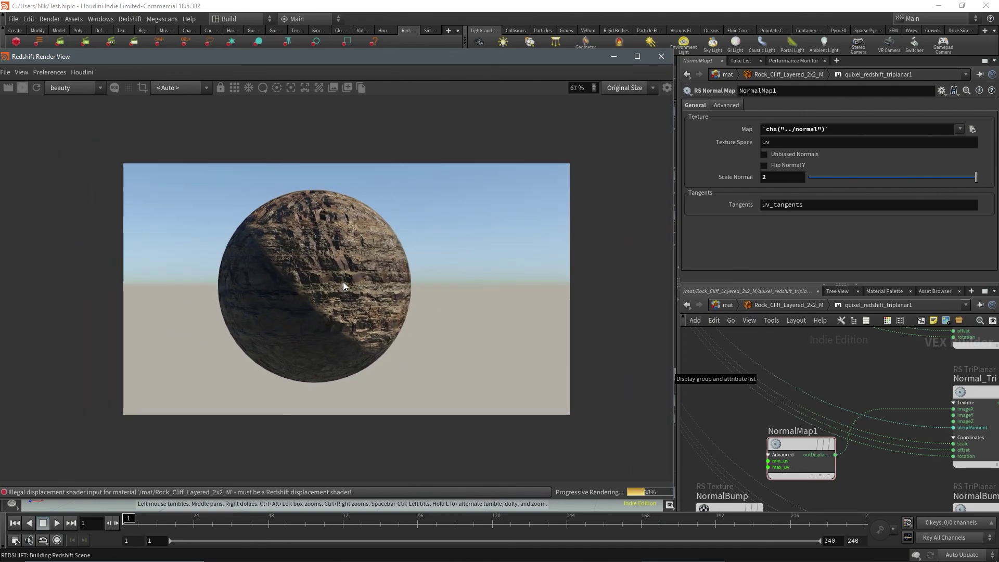
scroll(343, 285, "up", 3)
scroll(235, 270, "down", 2)
scroll(342, 290, "up", 1)
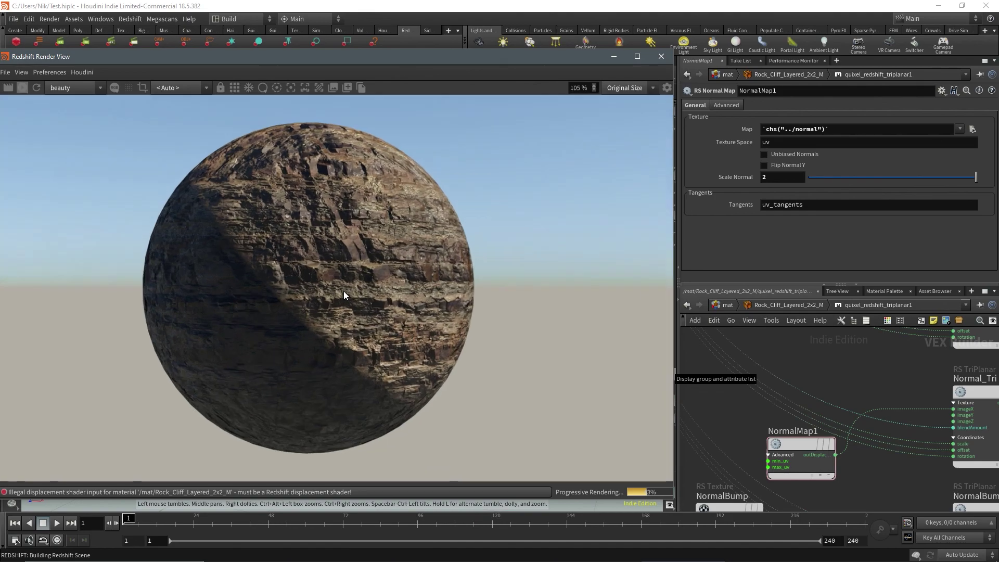